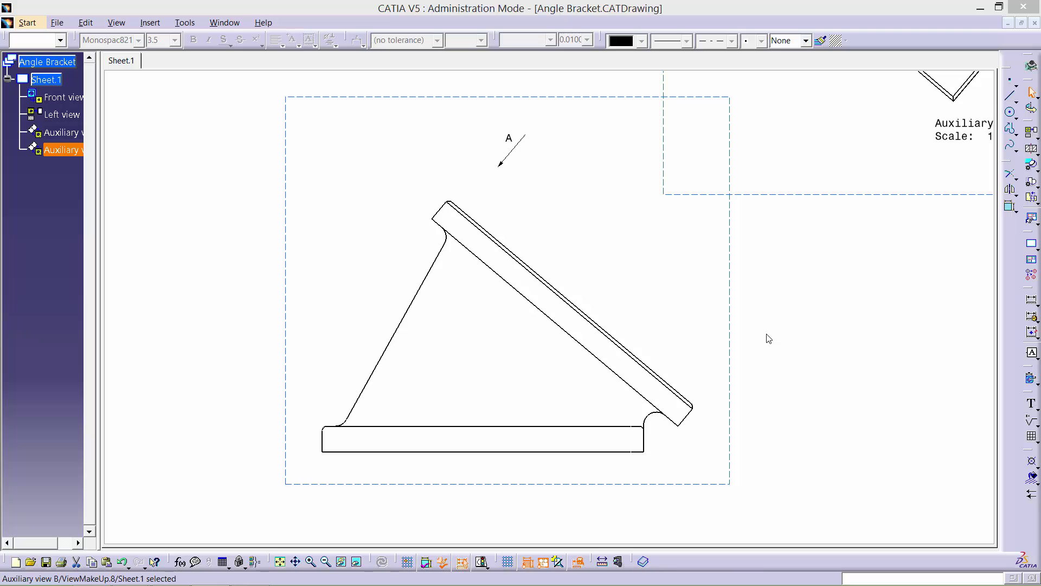
# - Dimension the overall horizontal length of the base plate in the front view, placing the dimension below the plate
pyautogui.click(735, 337)
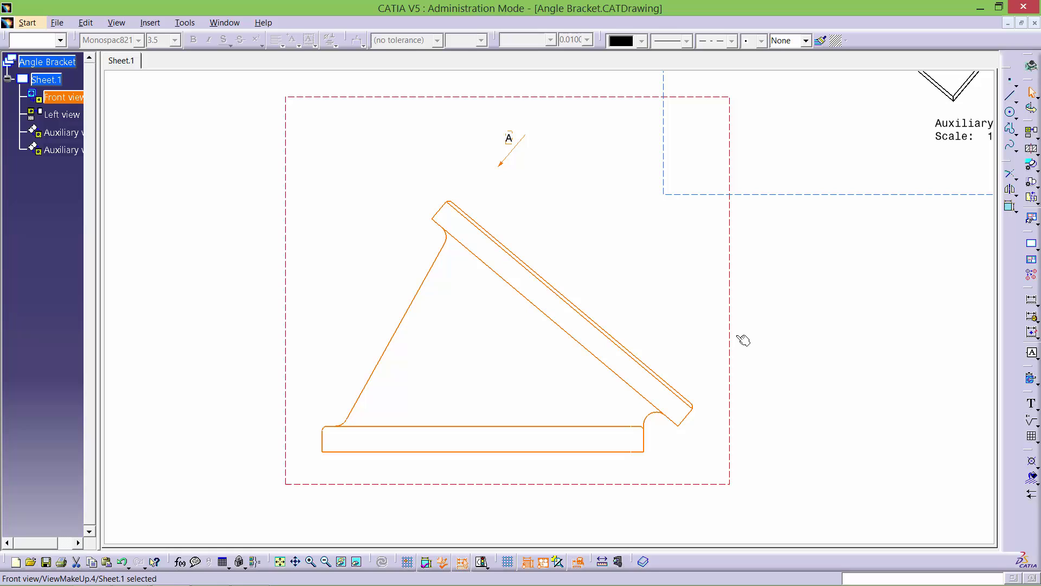
pyautogui.click(1032, 300)
pyautogui.click(644, 438)
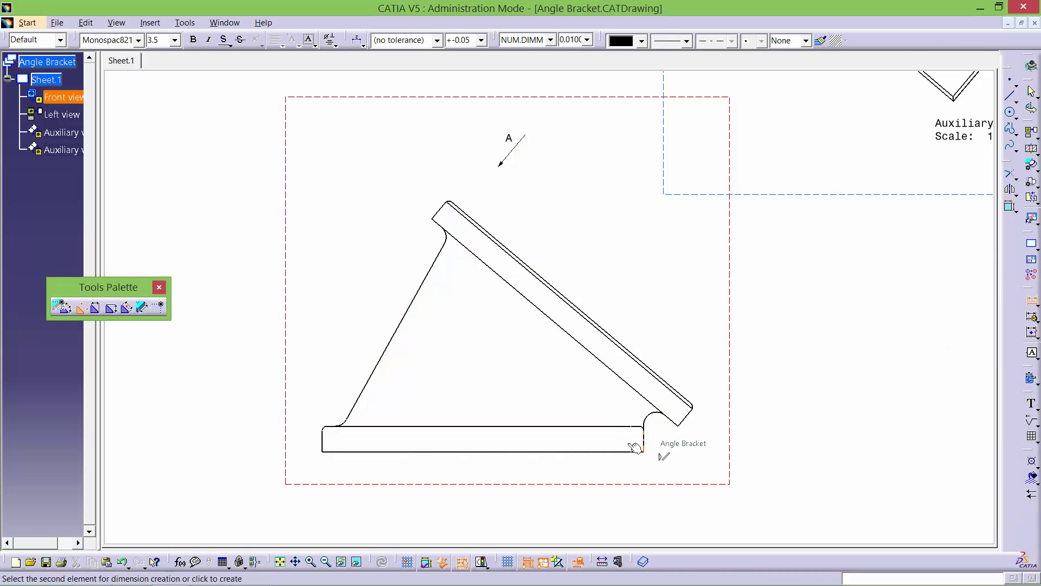
pyautogui.click(327, 441)
pyautogui.click(493, 528)
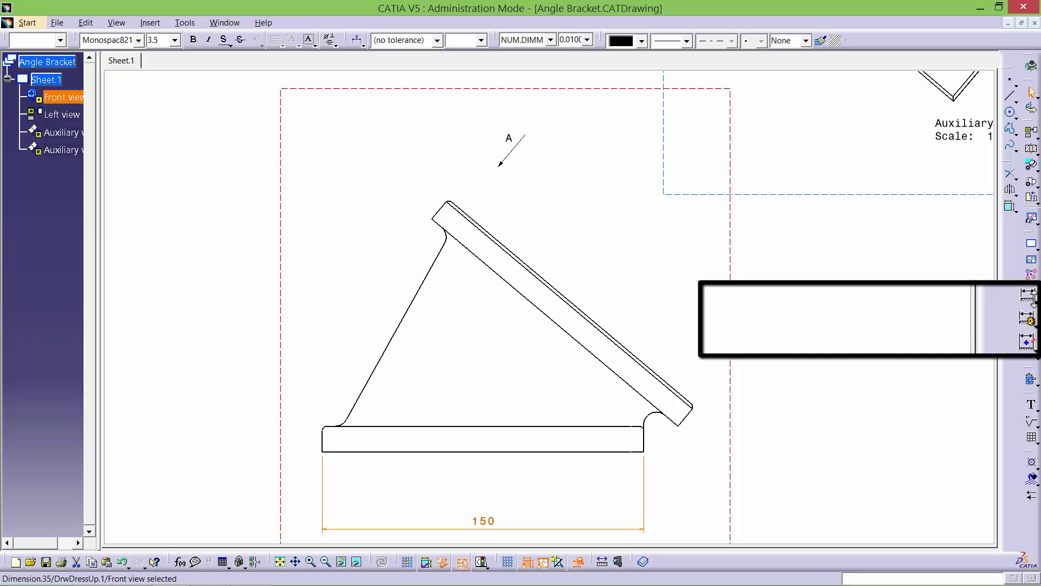
# - Add an angle dimension between the inclined plate's upper edge and the base plate's bottom edge, placed outside the bracket's open side
pyautogui.click(1035, 299)
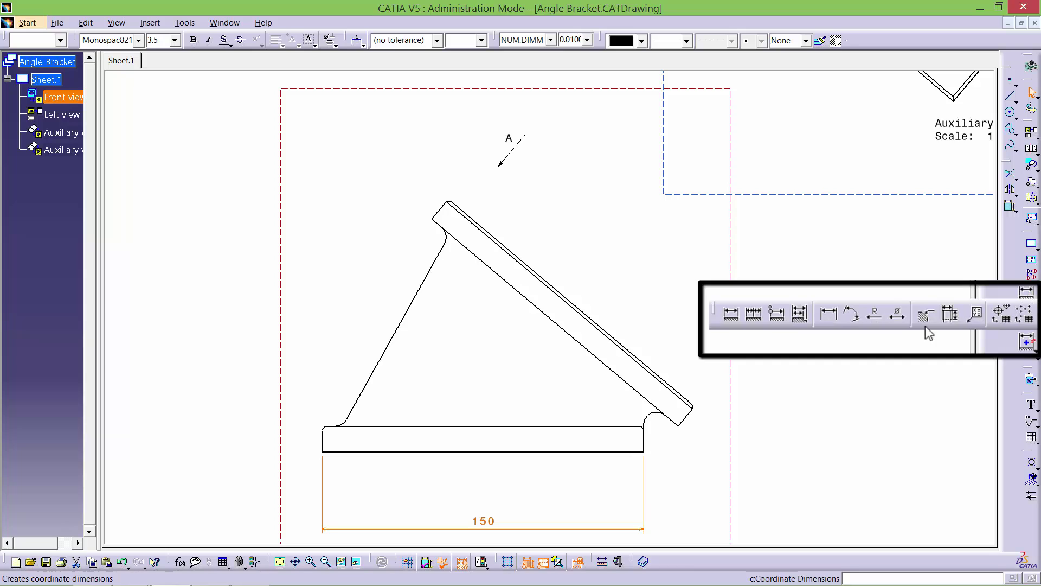
pyautogui.click(855, 319)
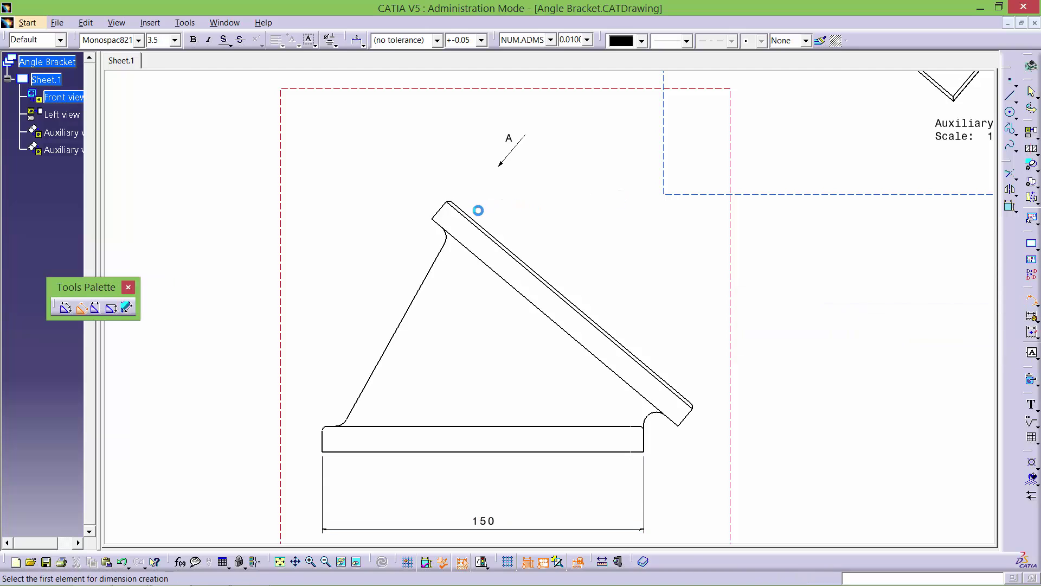
pyautogui.click(476, 223)
pyautogui.click(359, 452)
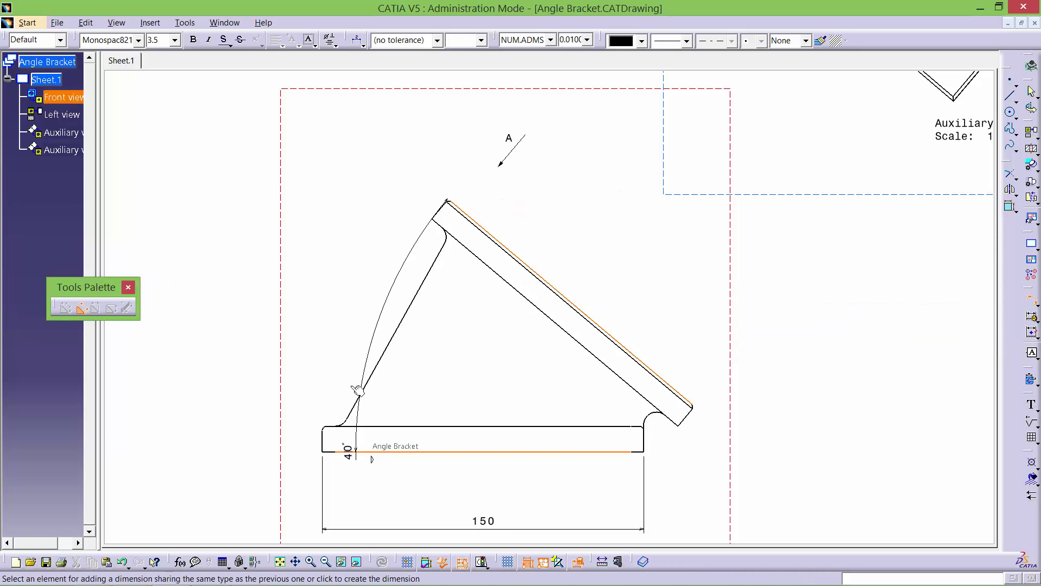
pyautogui.click(270, 263)
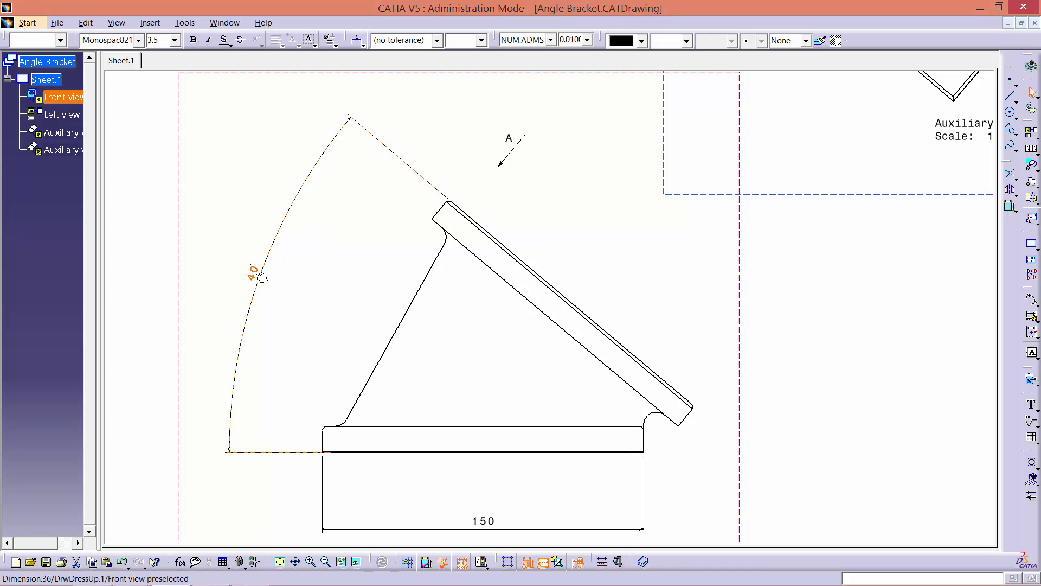
# - Give the angle dimension a TOL_NUM2 tolerance with an upper value of 1 deg and a lower value of -1 deg
pyautogui.rightClick(261, 277)
pyautogui.click(327, 332)
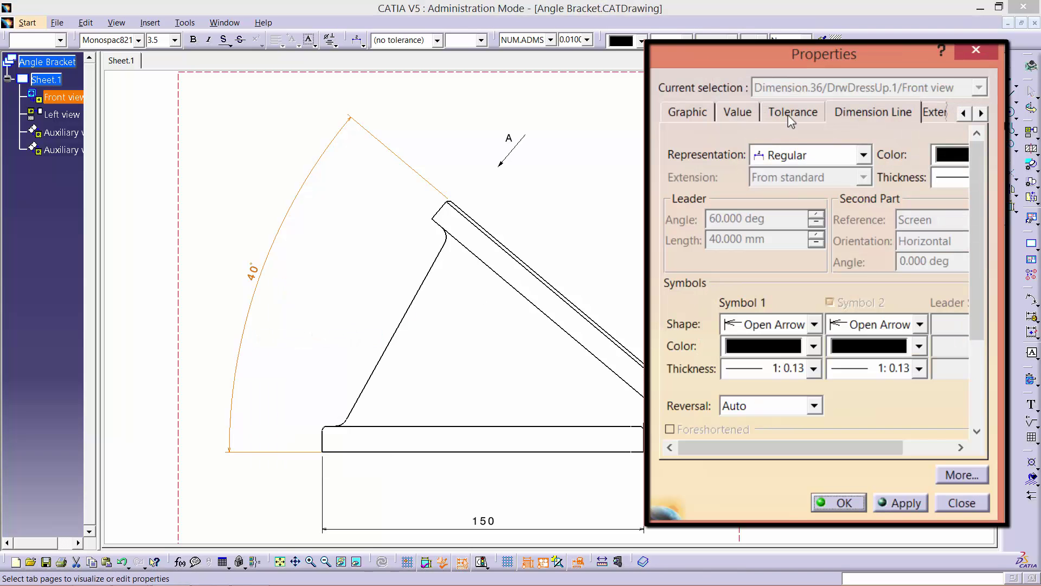
pyautogui.click(790, 114)
pyautogui.click(840, 153)
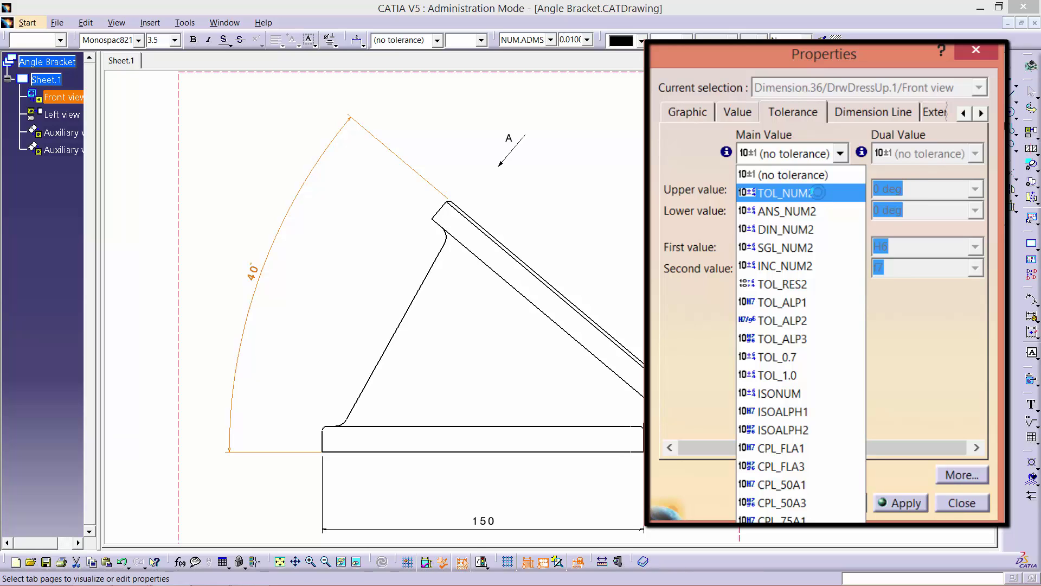
pyautogui.click(817, 193)
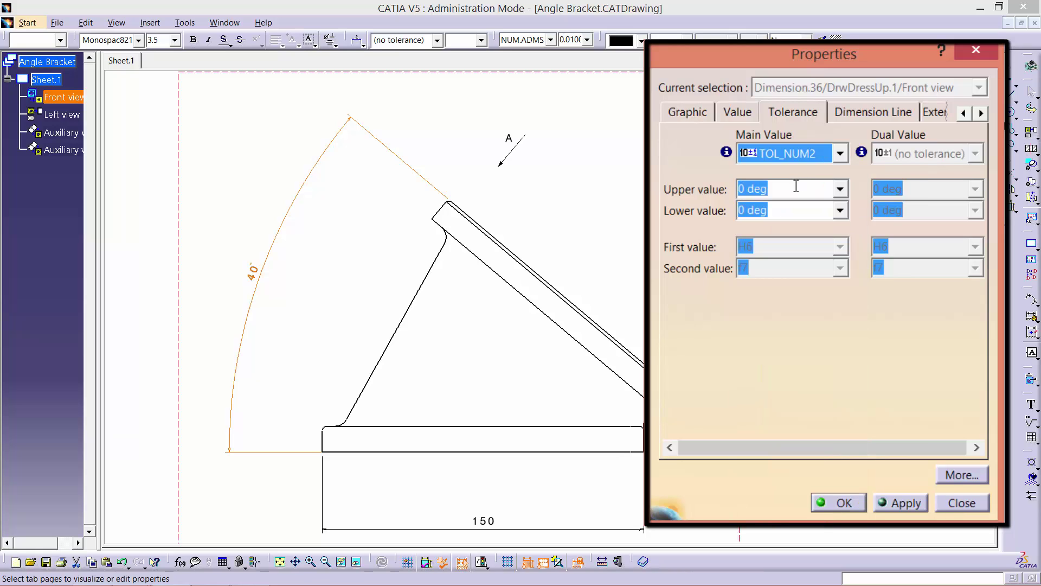
pyautogui.click(790, 184)
pyautogui.write('1')
pyautogui.click(780, 209)
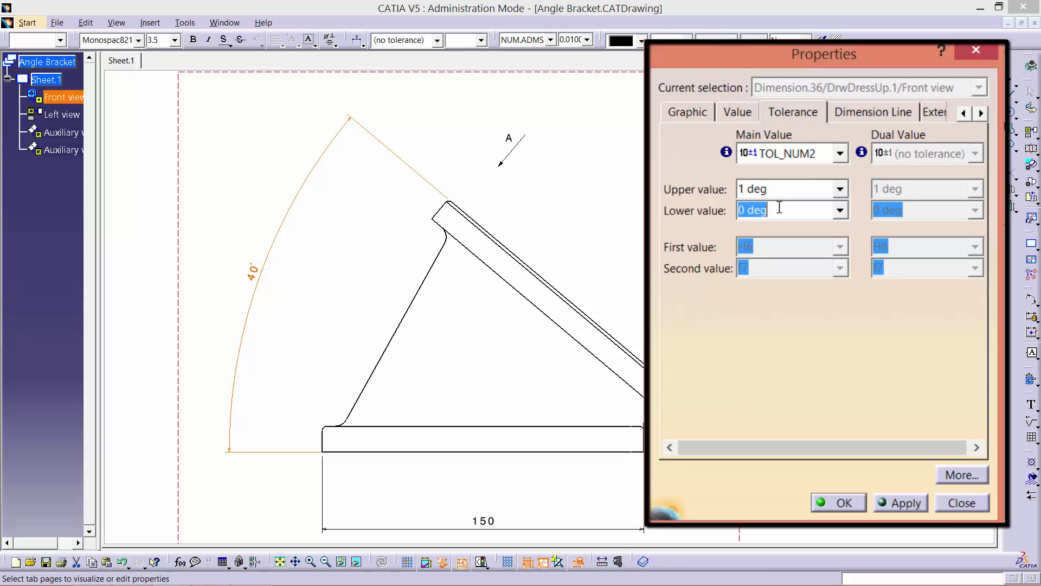
pyautogui.write('-1')
pyautogui.click(836, 502)
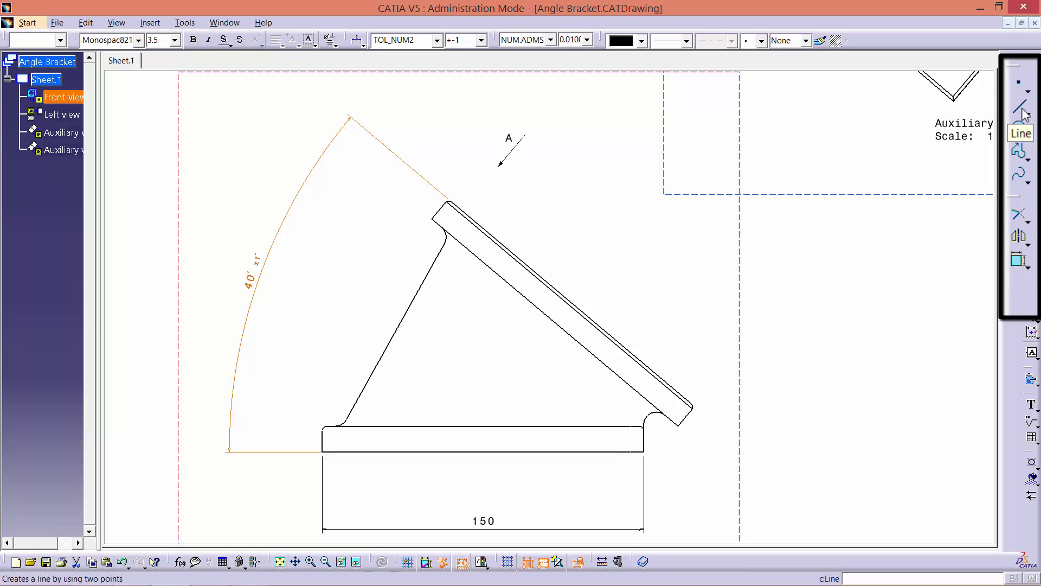
# - Draw a line about 41 mm long extending the inclined plate's upper edge at 320 deg, and a horizontal line extending the base's bottom edge past it
pyautogui.click(1022, 111)
pyautogui.click(693, 406)
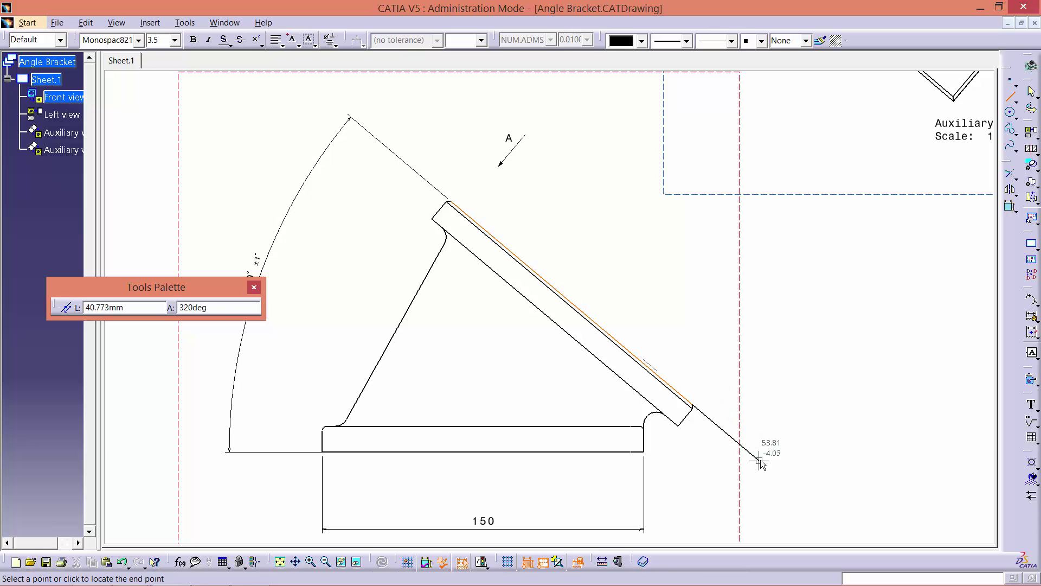
pyautogui.click(760, 462)
pyautogui.click(644, 452)
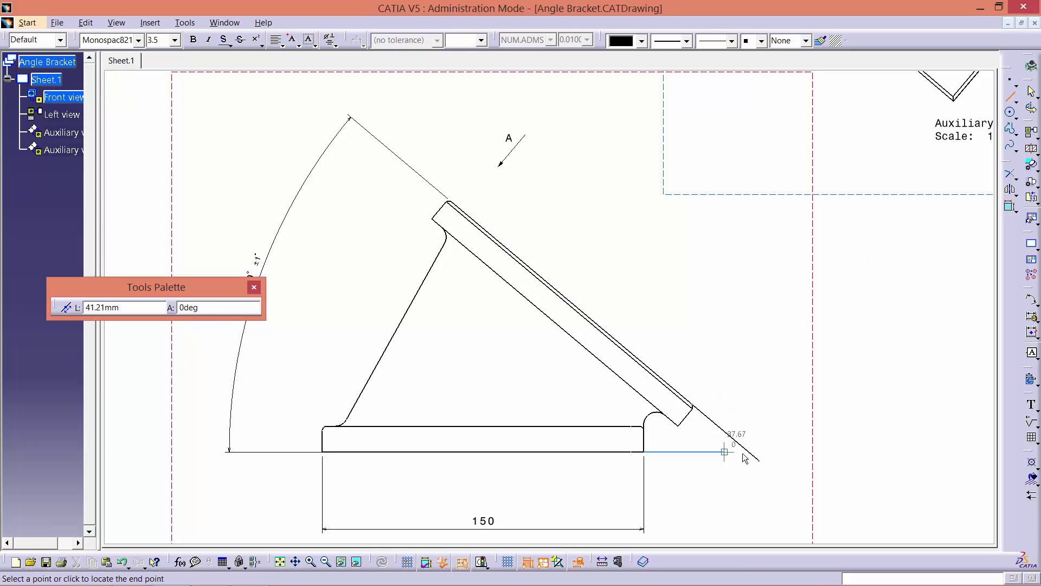
pyautogui.click(779, 450)
# - Trim the inclined and horizontal extension lines to each other at their intersection
pyautogui.click(1016, 179)
pyautogui.click(998, 190)
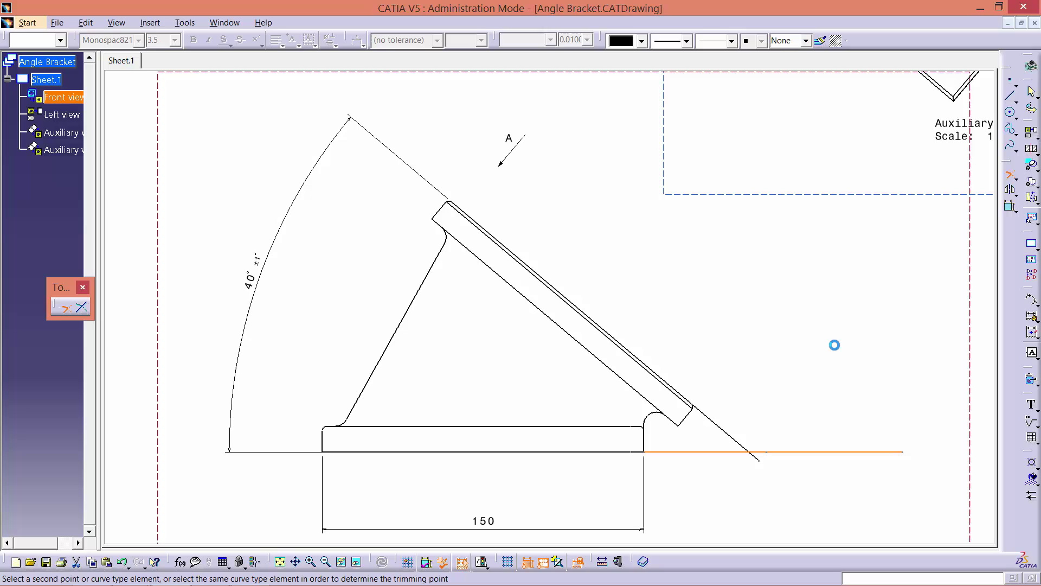
pyautogui.click(738, 441)
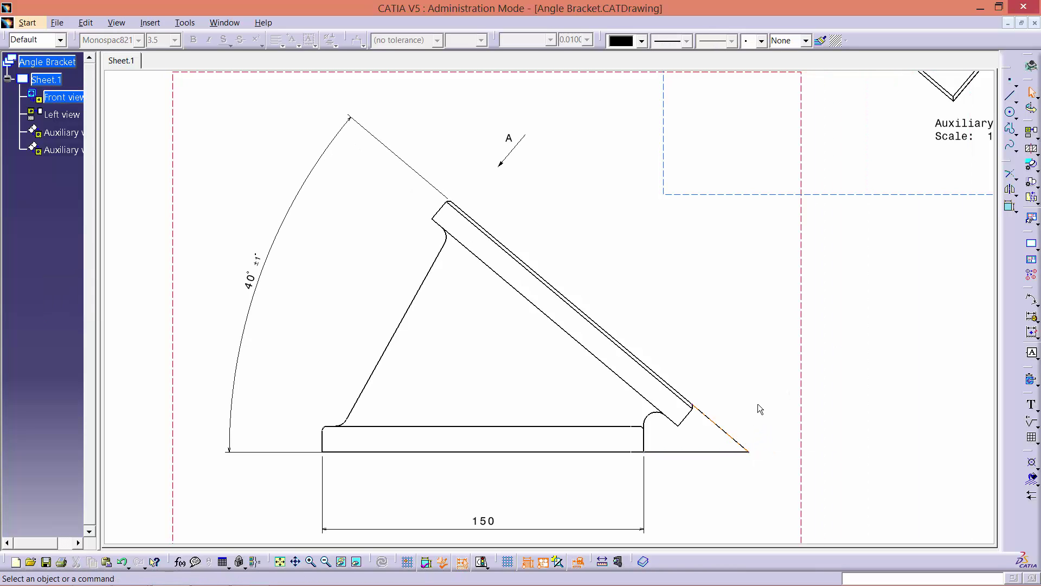
# - Change the inclined extension line to a dashed line type with a thin line thickness
pyautogui.click(729, 435)
pyautogui.click(732, 41)
pyautogui.click(730, 80)
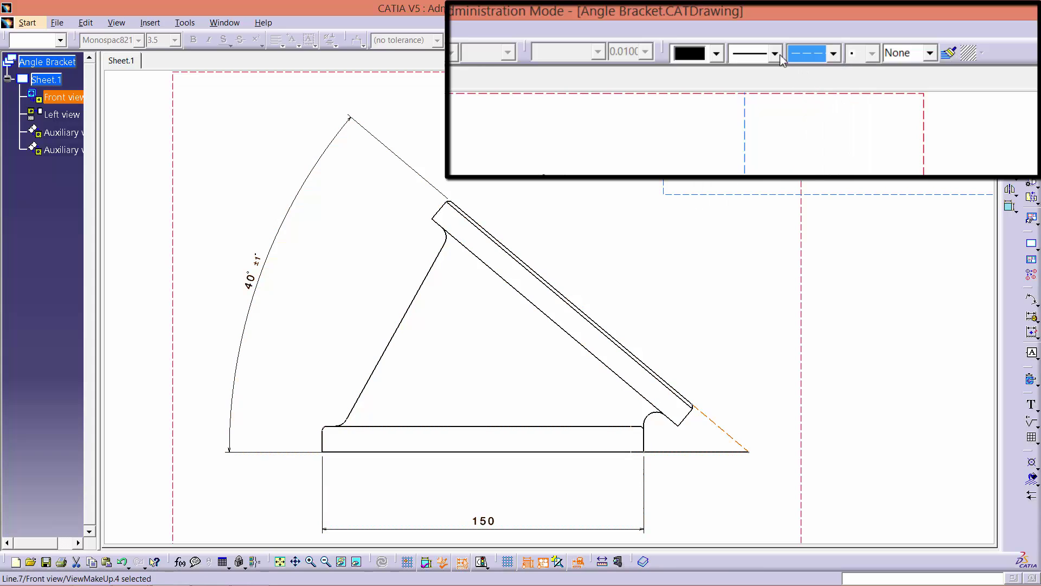
pyautogui.click(775, 53)
pyautogui.click(741, 72)
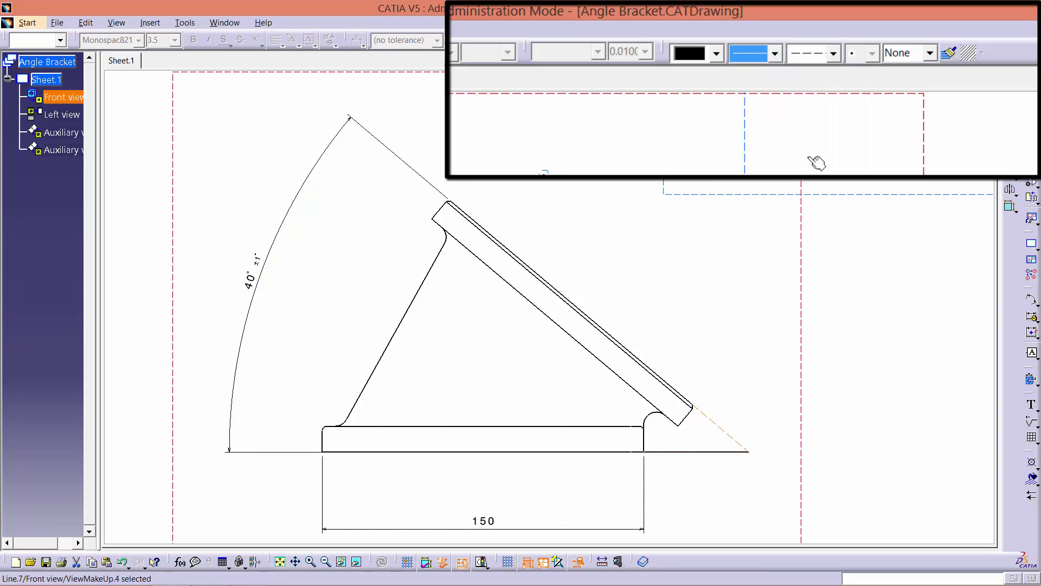
# - Copy the inclined extension line's format onto the horizontal extension line
pyautogui.click(716, 452)
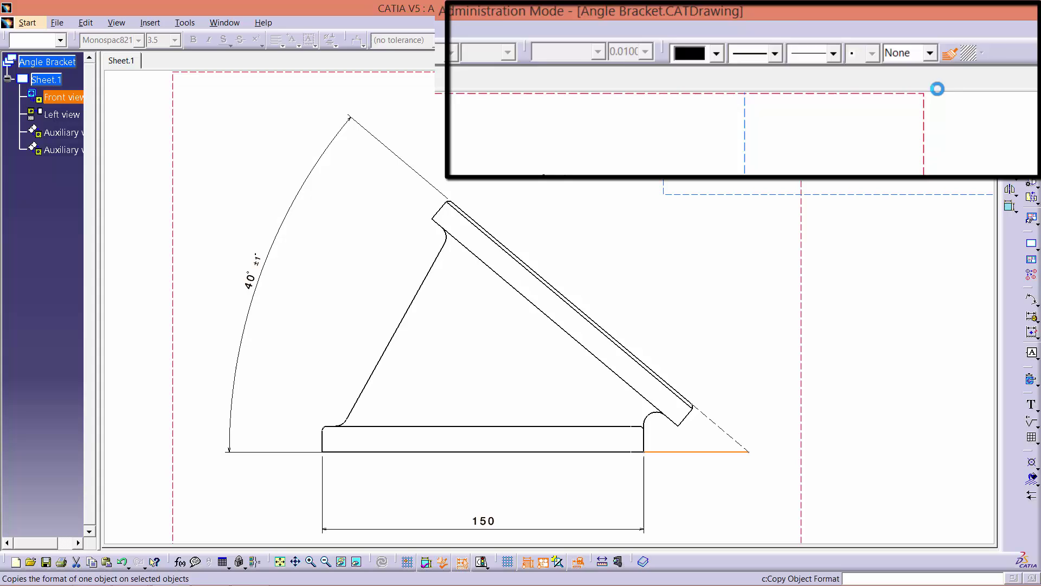
pyautogui.click(820, 40)
pyautogui.click(726, 432)
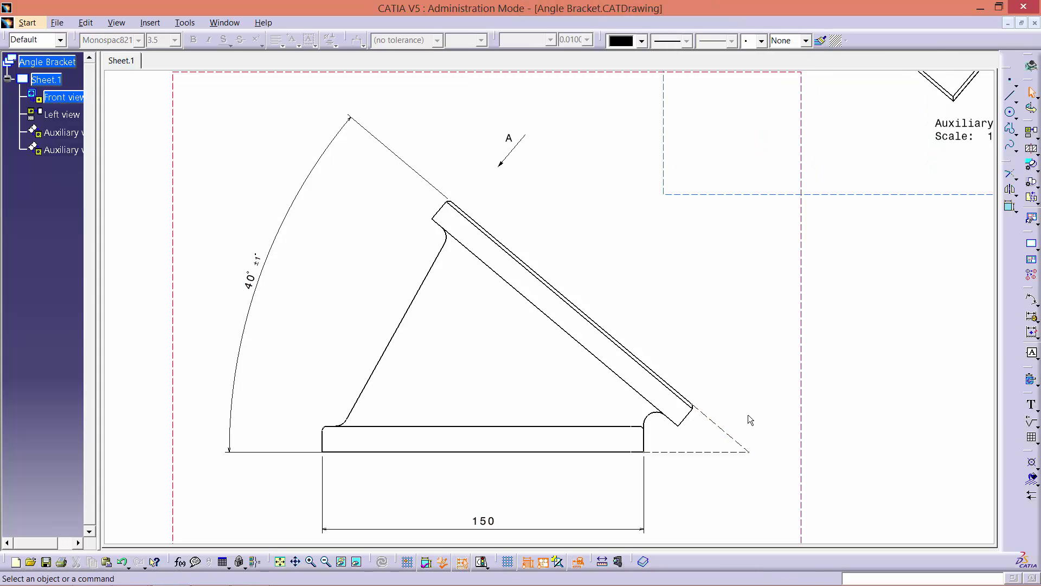
# - Enable the Drafting dimension manipulators Modify blanking, Insert text before and Insert text after for modification in the program options
pyautogui.hotkey('ctrl', 'a')
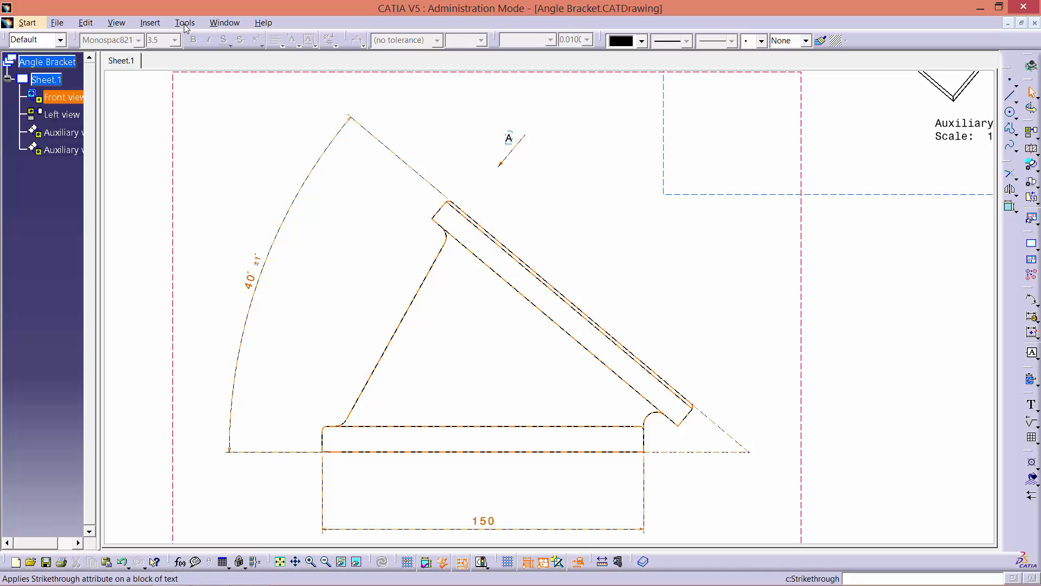
pyautogui.click(185, 23)
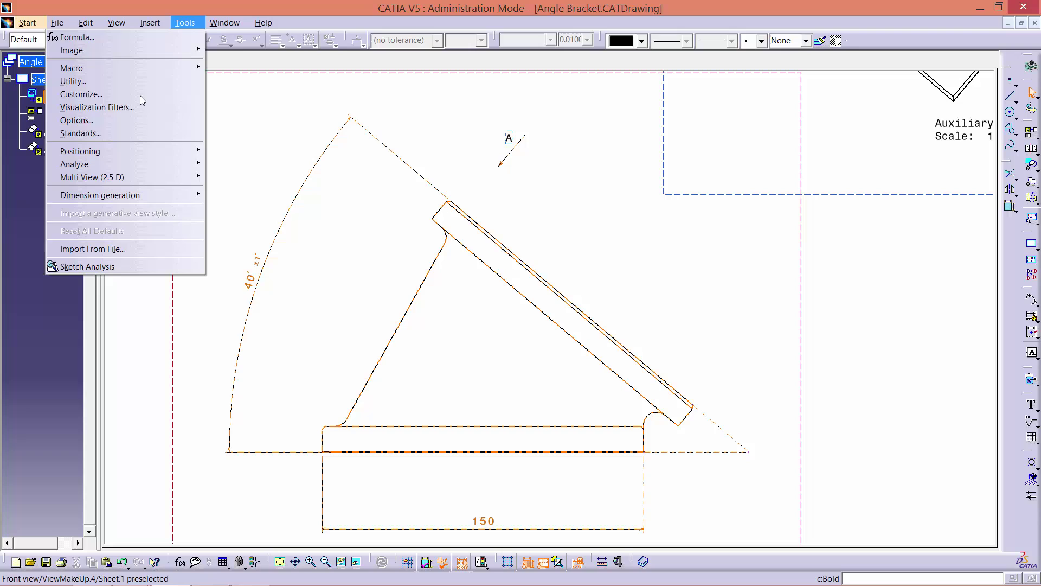
pyautogui.click(126, 119)
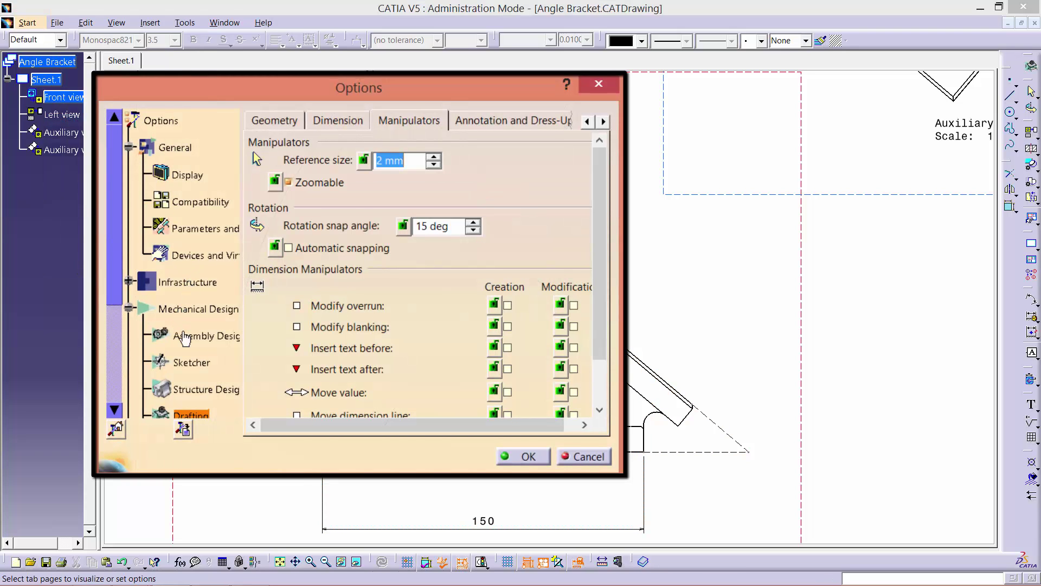
pyautogui.click(110, 293)
pyautogui.scroll(-3, 163, 337)
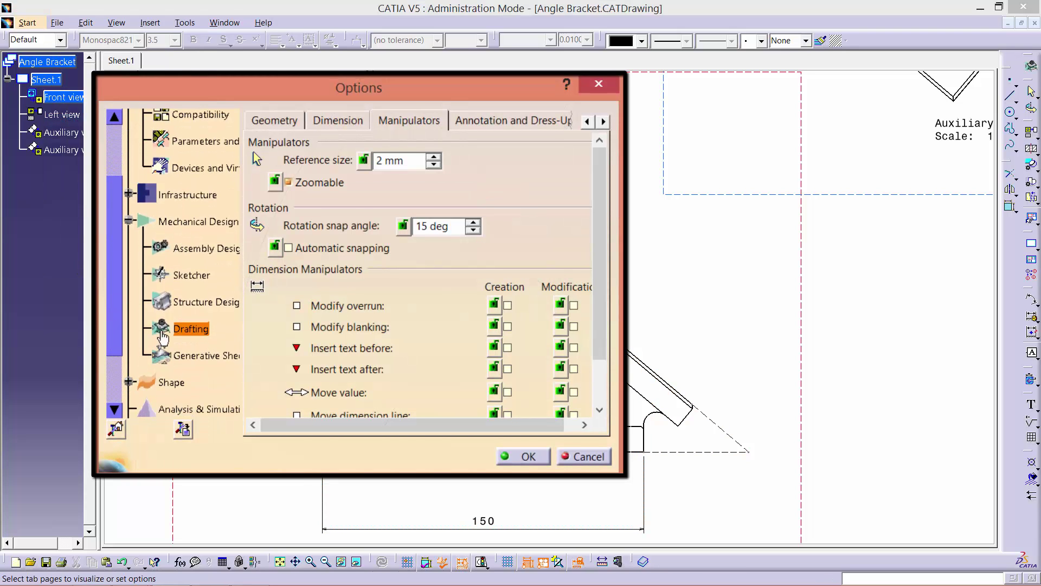
pyautogui.click(437, 123)
pyautogui.scroll(-2, 564, 266)
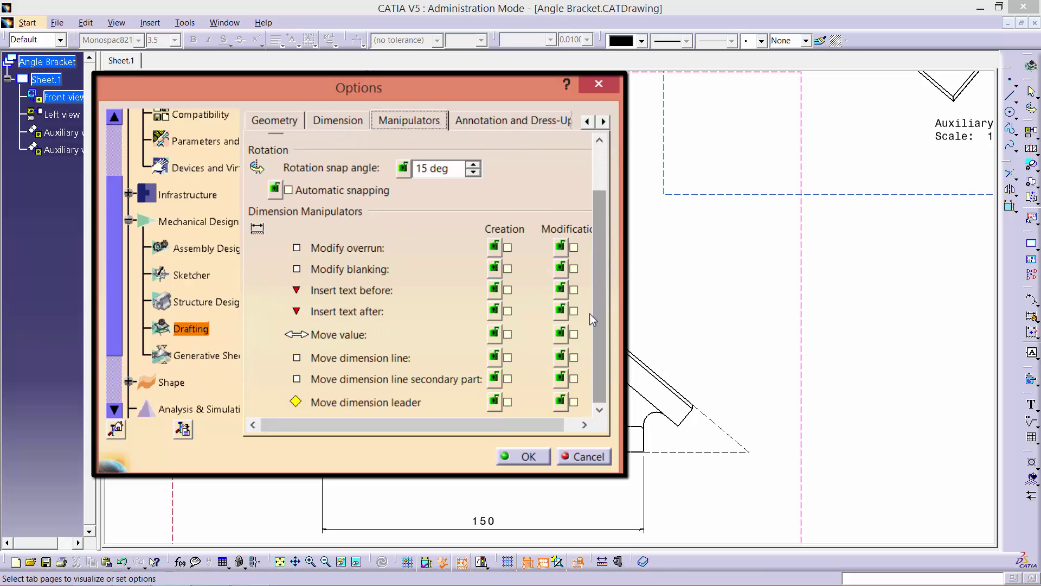
pyautogui.click(574, 269)
pyautogui.click(574, 290)
pyautogui.click(574, 311)
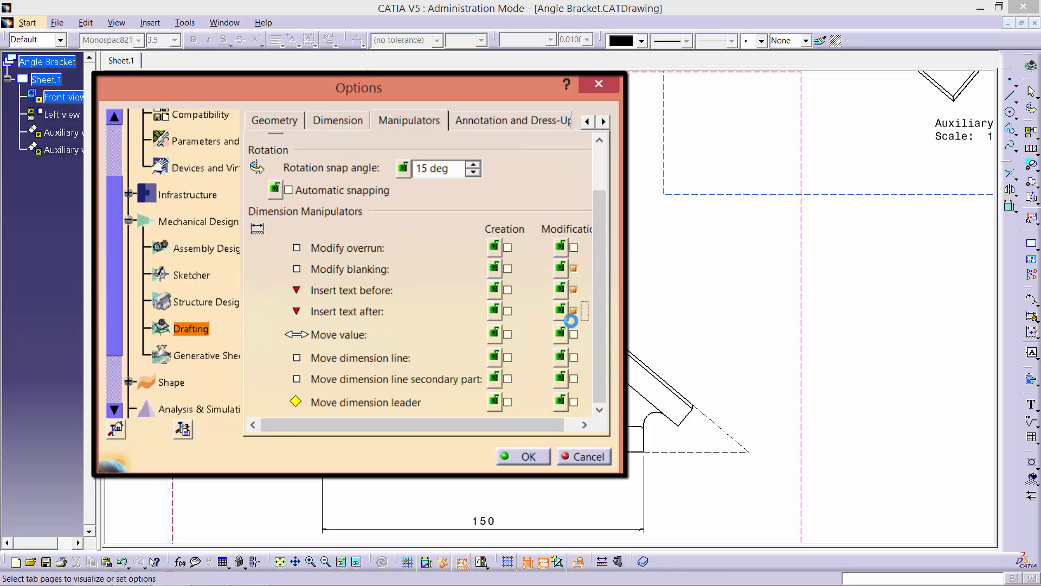
pyautogui.click(523, 456)
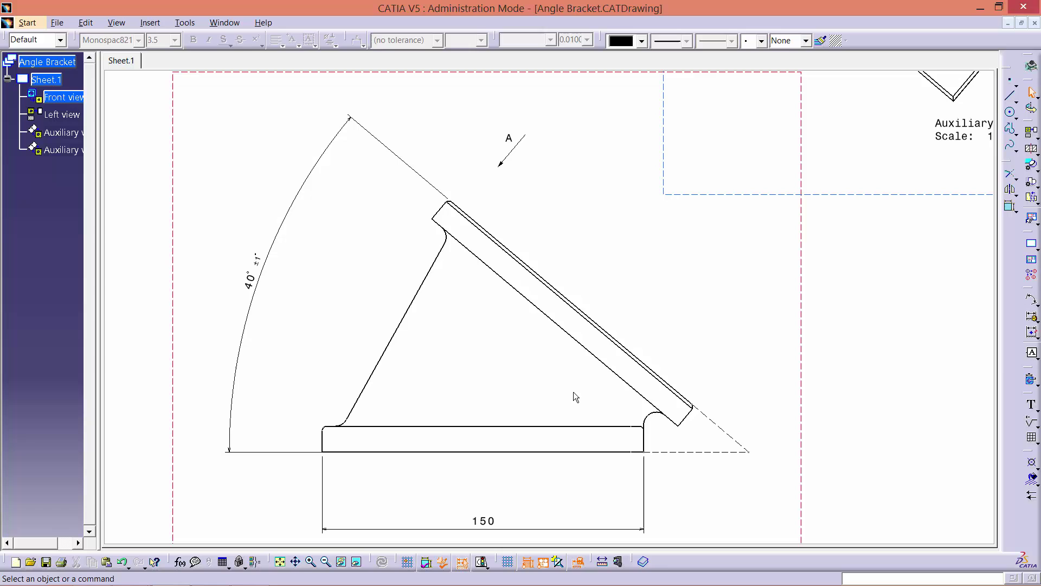
# - Dimension the inclined plate's thickness, placing the dimension beyond the plate's upper end
pyautogui.click(751, 333)
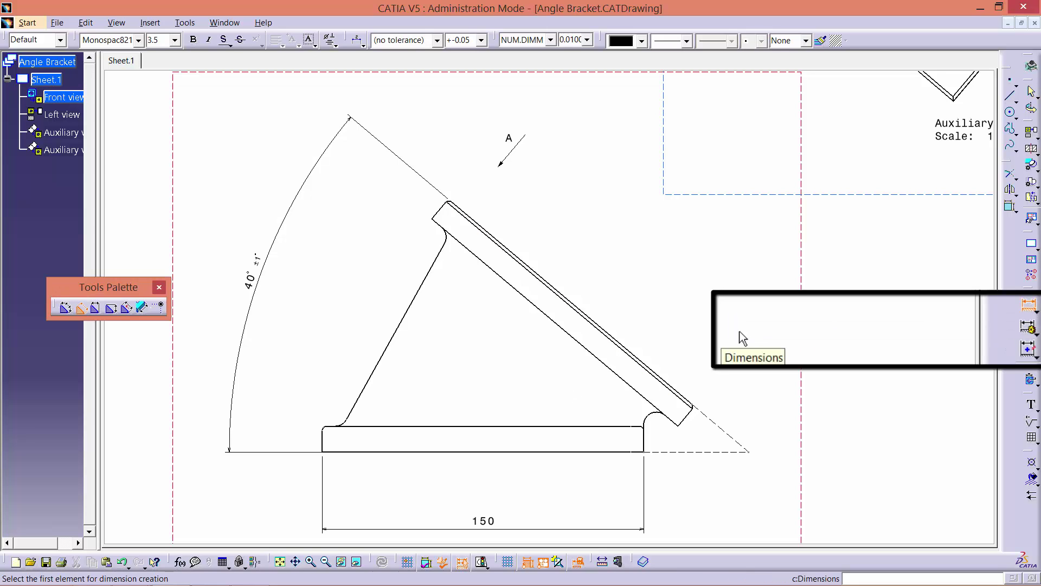
pyautogui.click(442, 228)
pyautogui.click(450, 202)
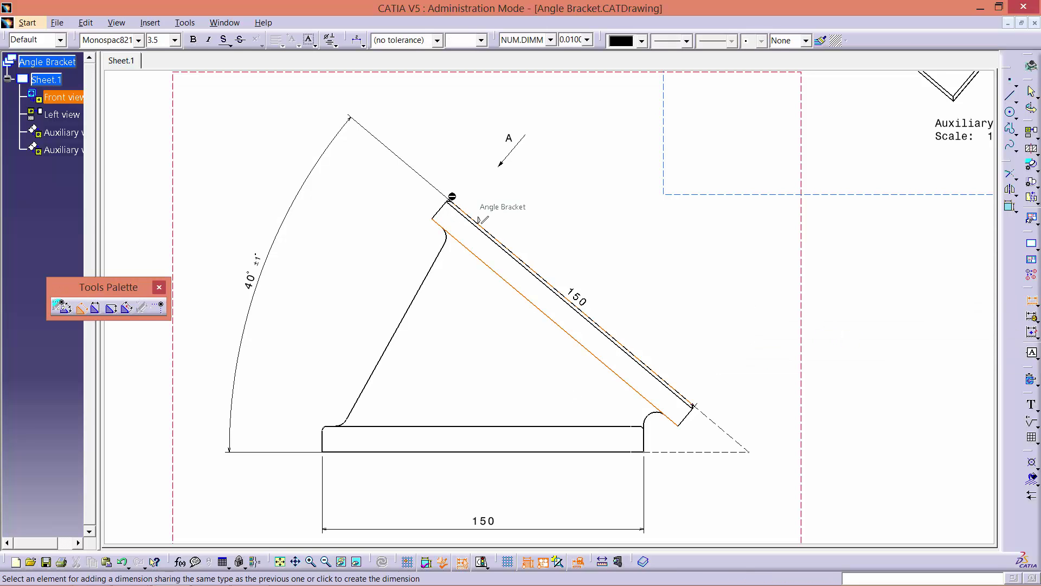
pyautogui.click(413, 100)
# - Dimension the chamfer between the two closely spaced parallel lines along the inclined plate's upper edge, placing it beside the thickness dimension
pyautogui.click(1032, 298)
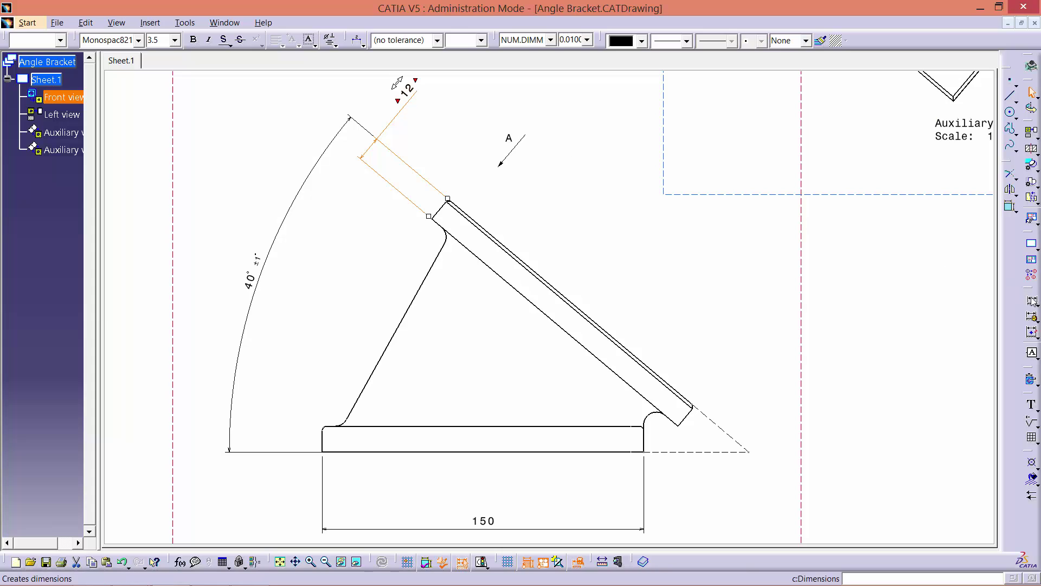
pyautogui.click(470, 216)
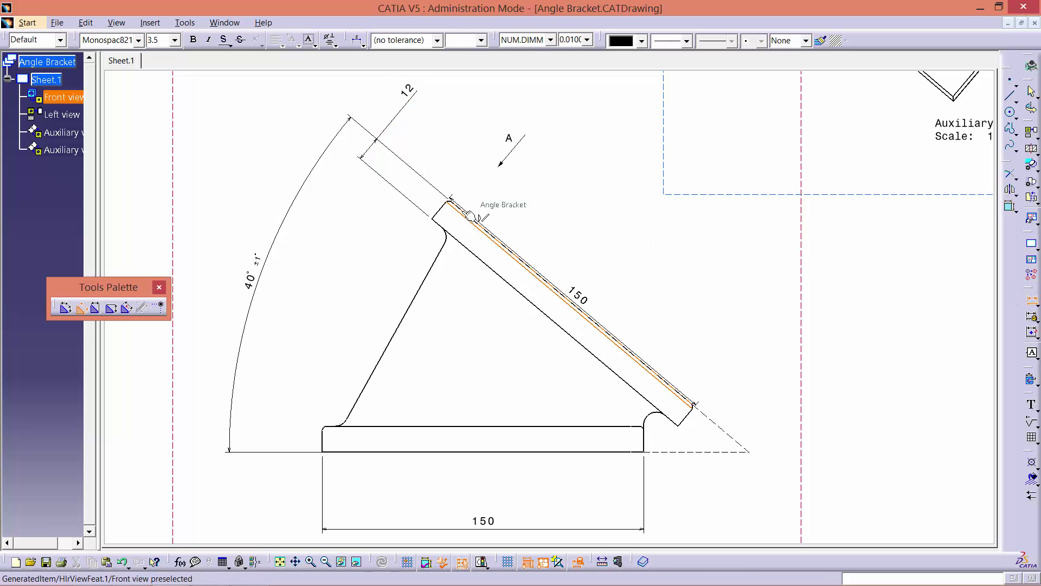
pyautogui.click(470, 216)
pyautogui.click(456, 110)
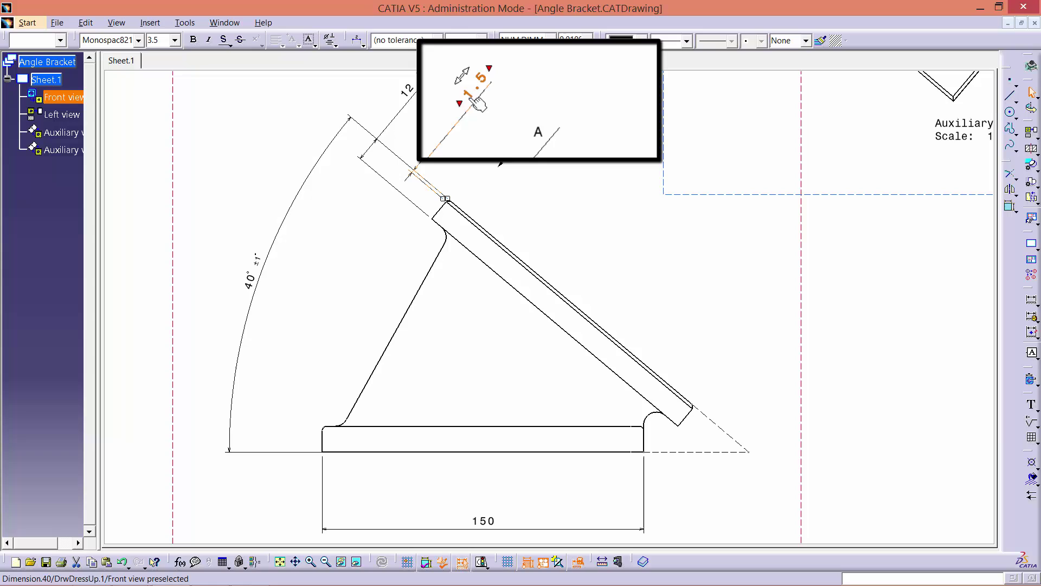
# - Insert the text CH'F before the chamfer dimension's value
pyautogui.click(459, 105)
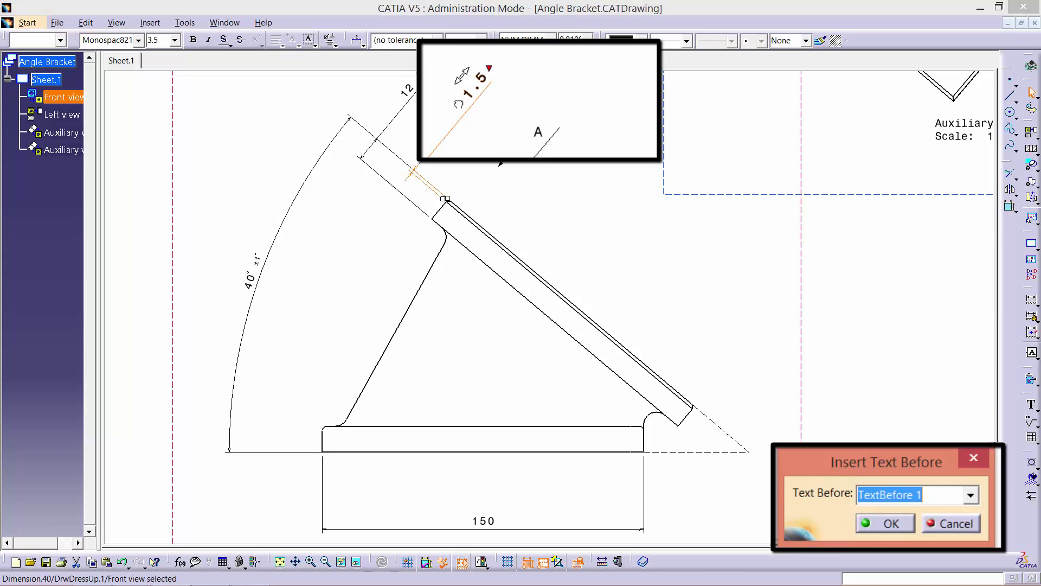
pyautogui.write("CH'F")
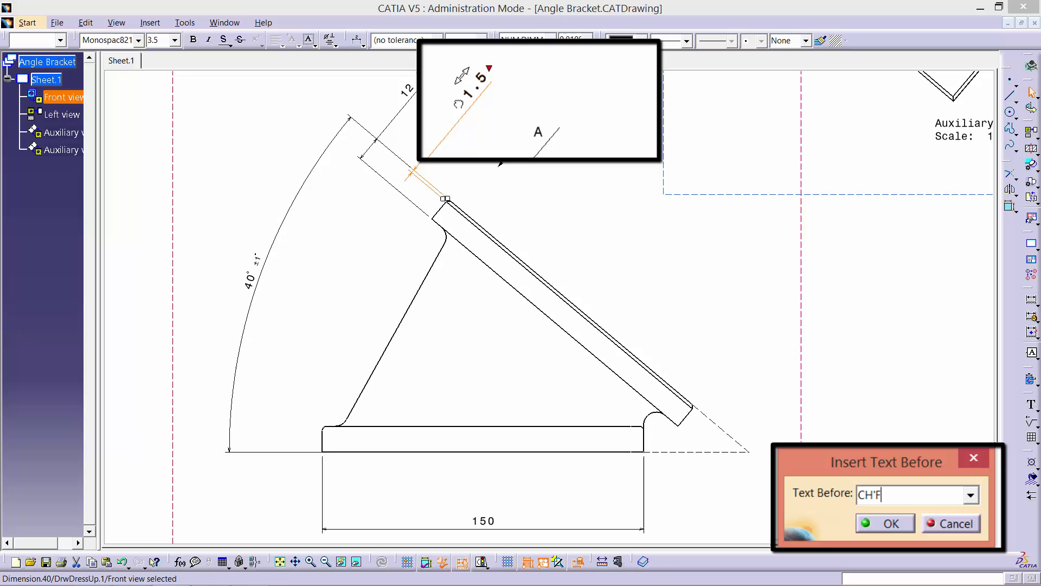
pyautogui.click(871, 522)
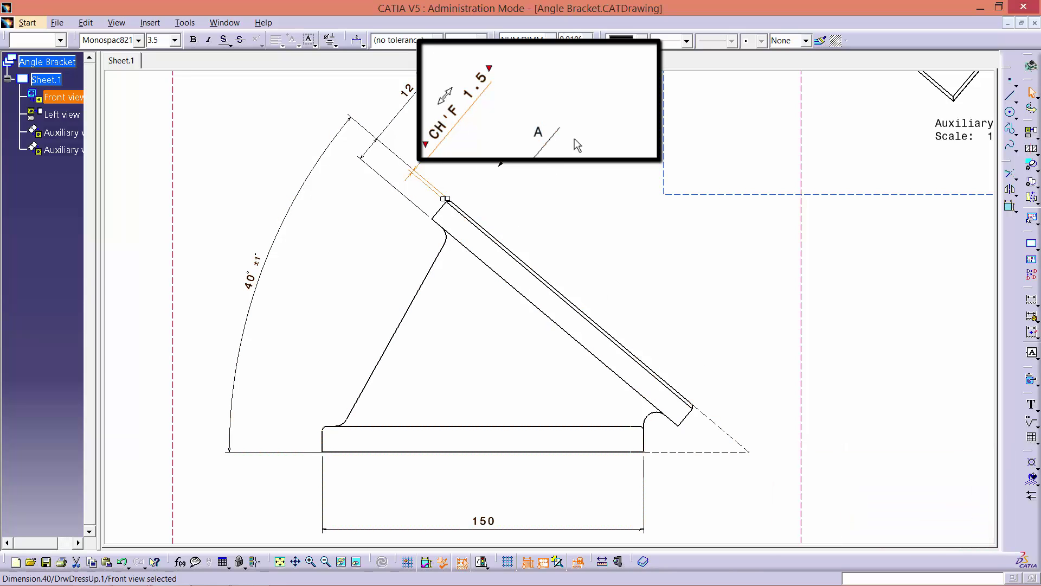
# - Insert the text x 45° after the chamfer dimension's value on the inclined plate
pyautogui.click(489, 64)
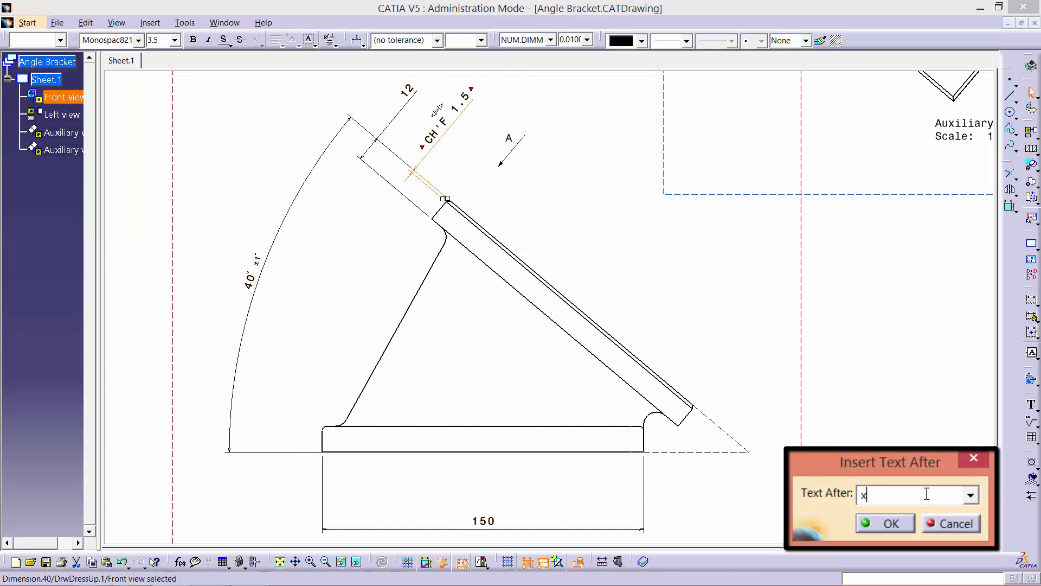
pyautogui.write('x 45°')
pyautogui.click(904, 524)
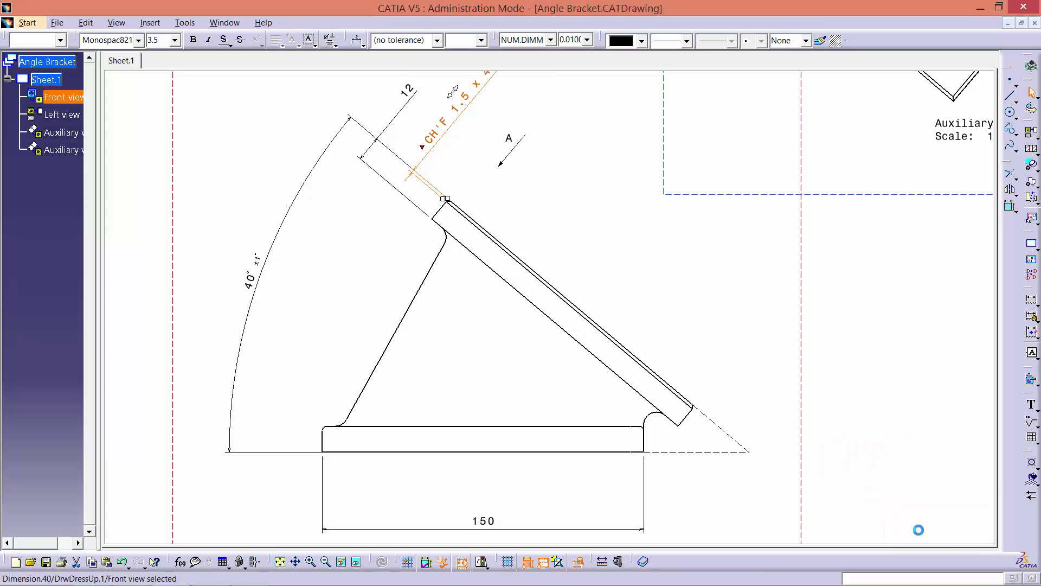
pyautogui.keyDown('ctrl'); pyautogui.moveTo(748, 372); pyautogui.dragTo(744, 385, button='middle'); pyautogui.keyUp('ctrl')
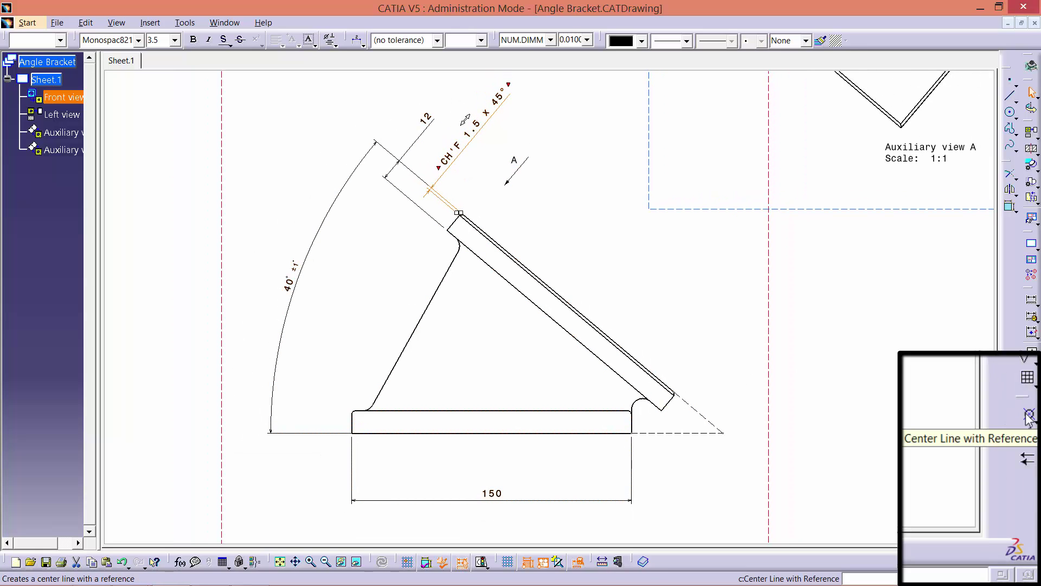
# - Add centre lines to the fillet arcs at the upper and lower ends of the sloping rib edge
pyautogui.click(1032, 462)
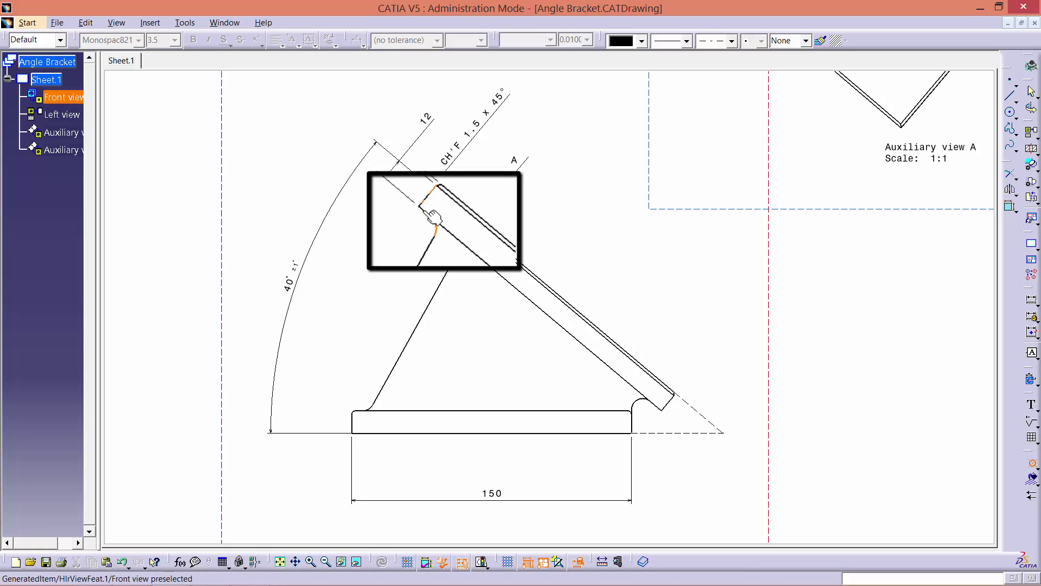
pyautogui.click(432, 217)
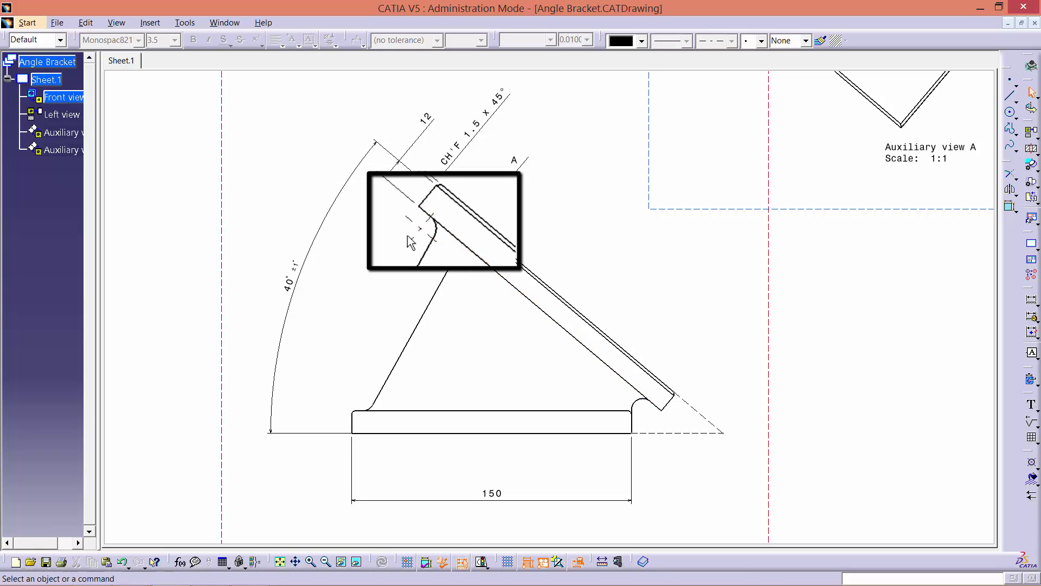
pyautogui.click(1030, 464)
pyautogui.click(372, 403)
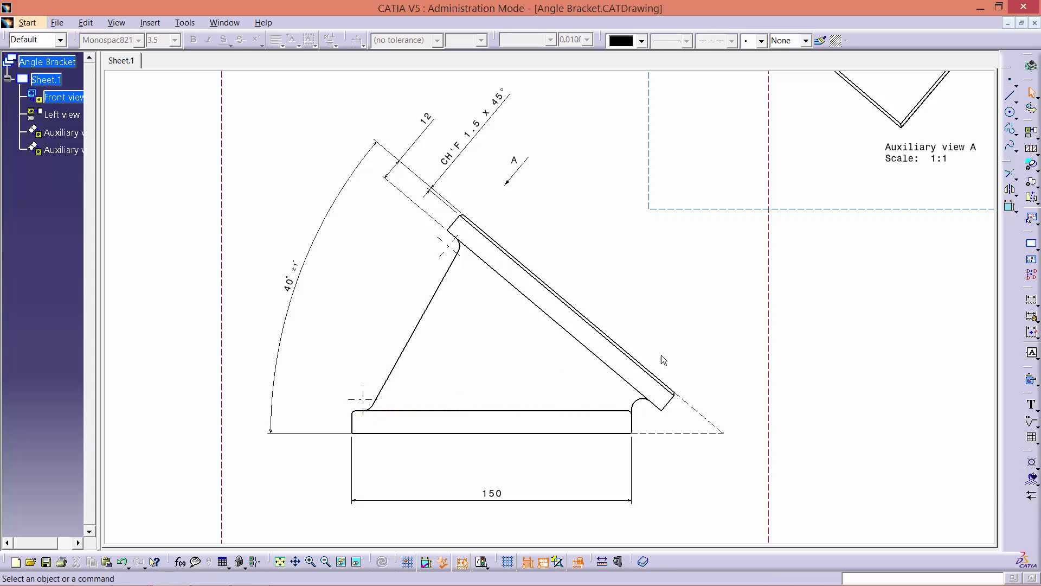
# - Dimension the distances from the base plate's end and the inclined plate's upper end to the centres of the adjacent rib fillets
pyautogui.click(1031, 299)
pyautogui.click(353, 423)
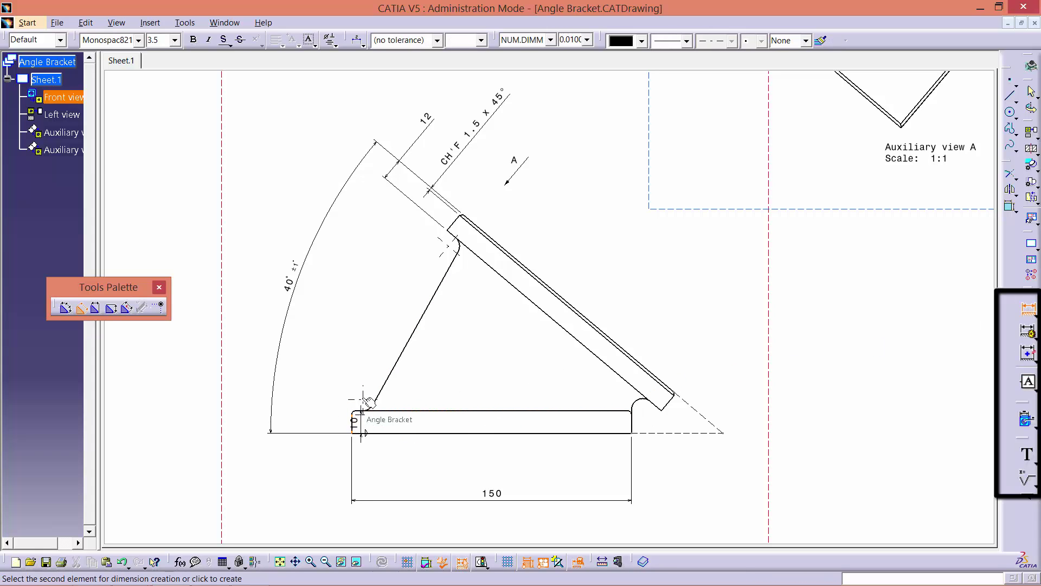
pyautogui.click(327, 347)
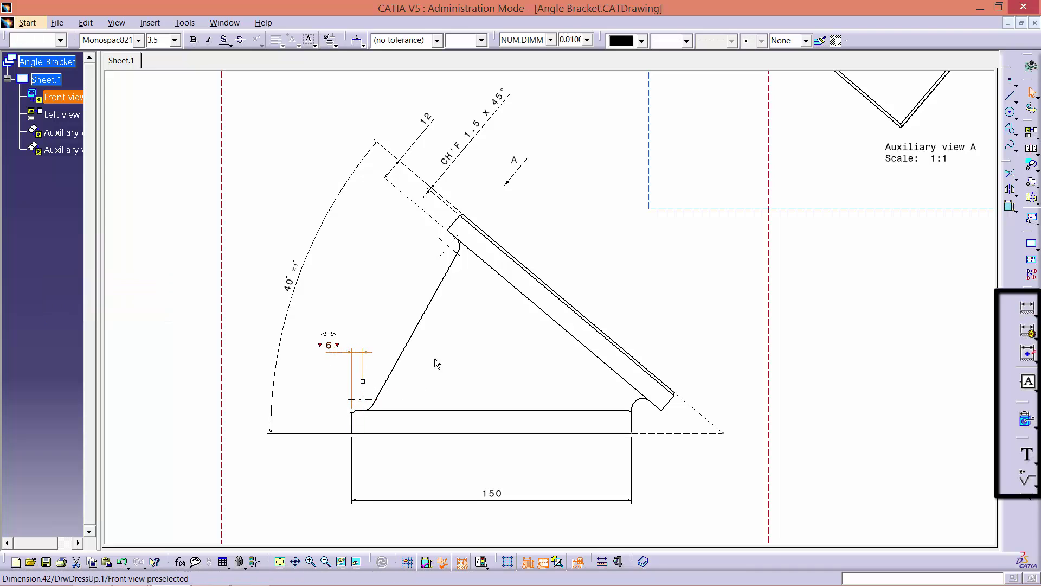
pyautogui.click(1027, 307)
pyautogui.click(453, 222)
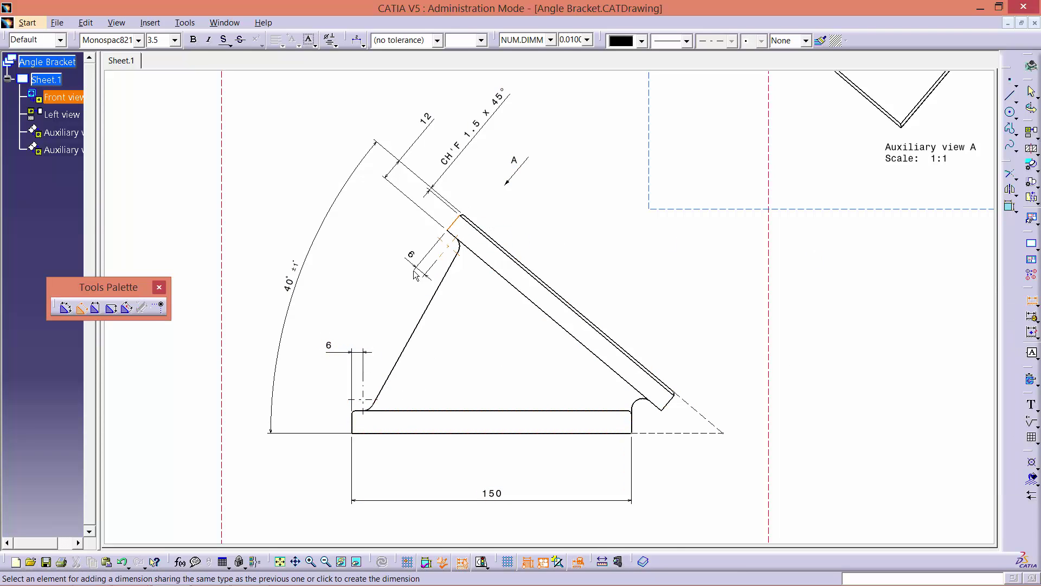
pyautogui.click(399, 282)
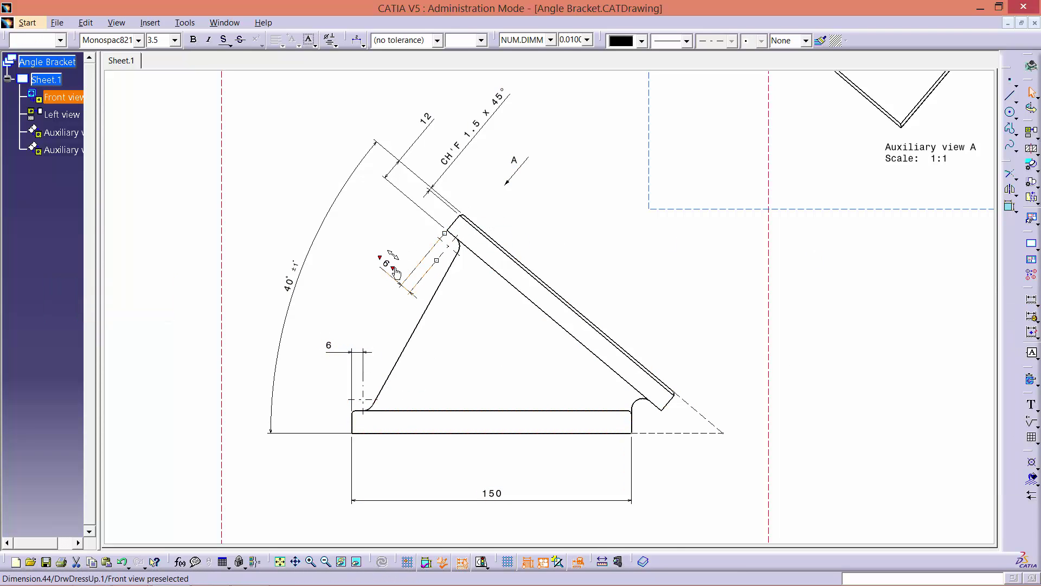
# - Dimension the radius of the upper rib fillet and place the value beside the inclined plate's upper end
pyautogui.click(1037, 319)
pyautogui.click(772, 321)
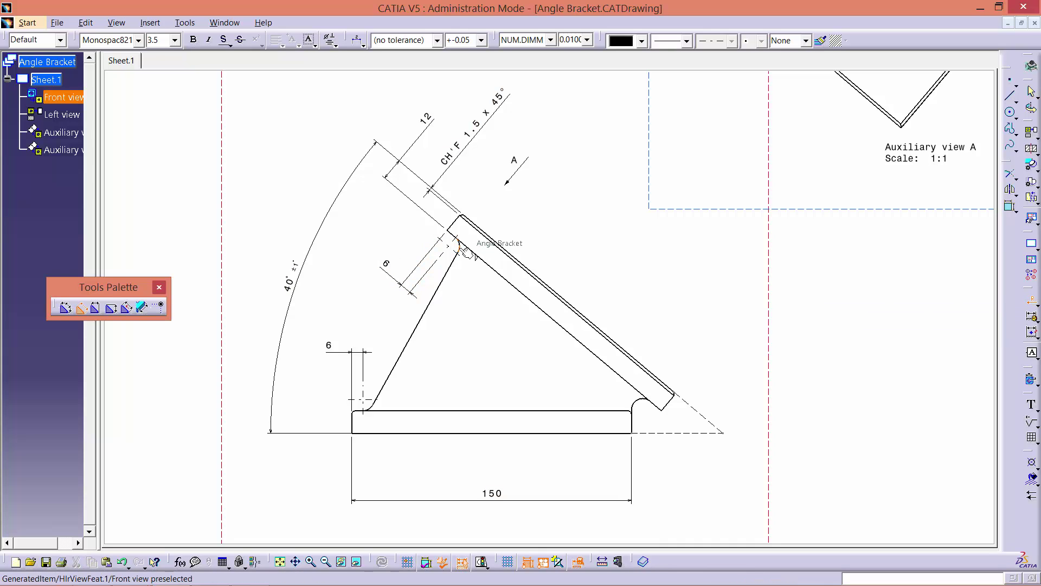
pyautogui.click(466, 253)
pyautogui.click(416, 257)
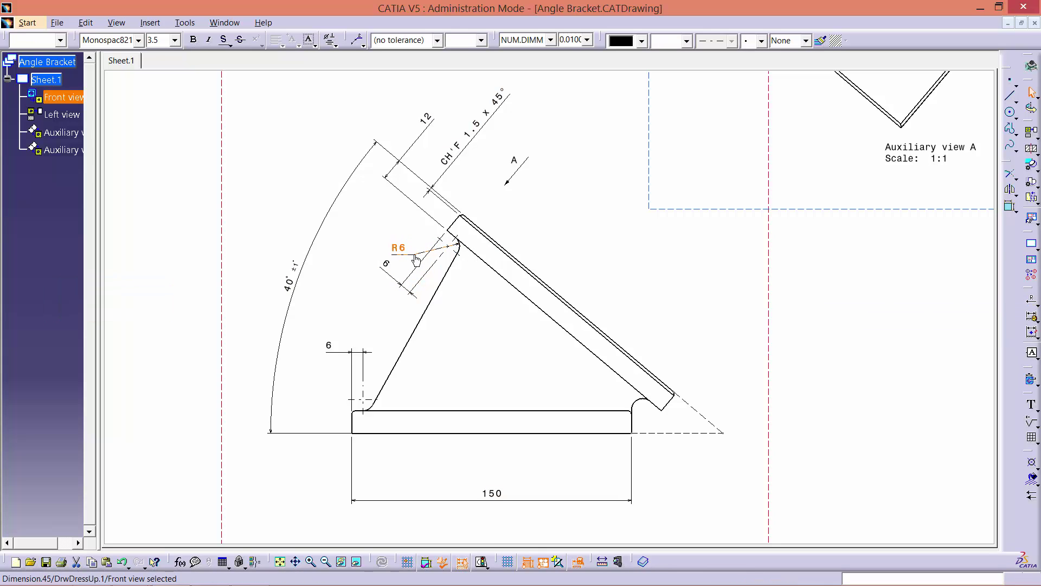
pyautogui.click(423, 234)
# - Shorten the centre lines of the rib fillet above the base plate
pyautogui.moveTo(449, 245); pyautogui.dragTo(449, 190, button='middle')
pyautogui.click(380, 204)
pyautogui.moveTo(367, 192); pyautogui.dragTo(374, 200)
pyautogui.click(242, 469)
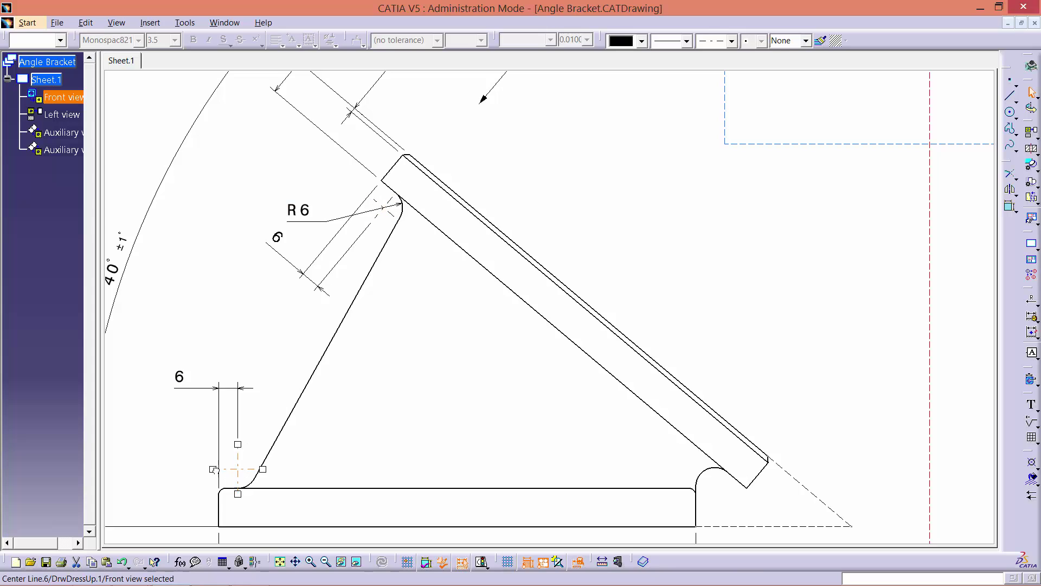
# - Interrupt the extension lines of the upper fillet's centre distance dimension where the radius leader crosses them
pyautogui.rightClick(360, 208)
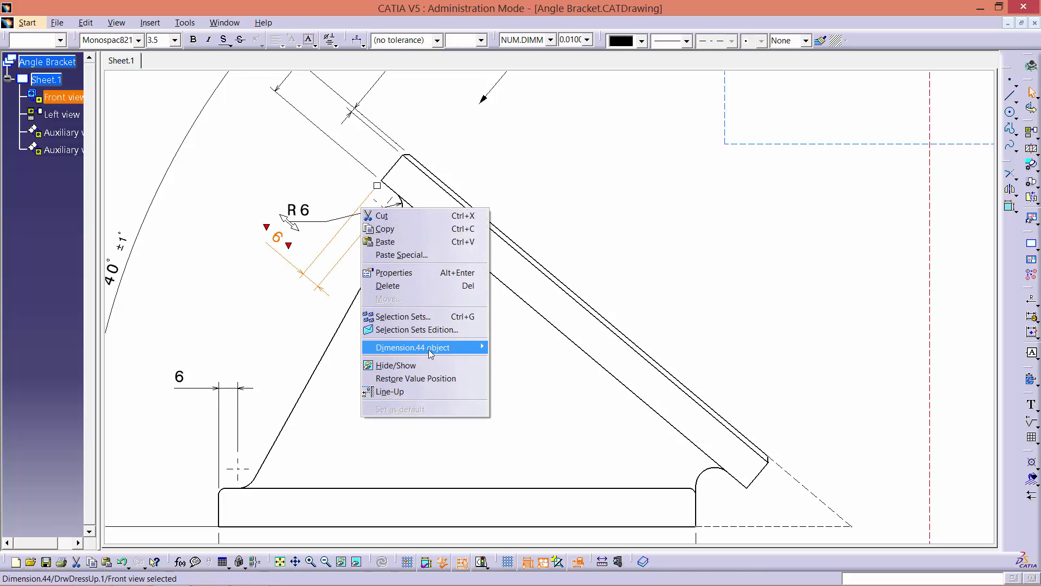
pyautogui.moveTo(431, 349)
pyautogui.click(288, 372)
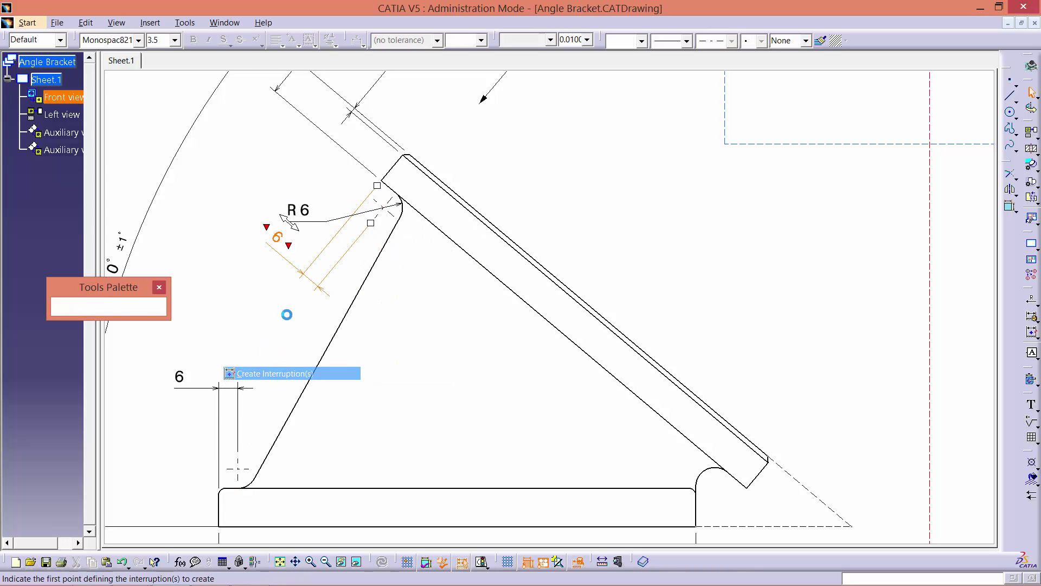
pyautogui.click(358, 214)
pyautogui.click(413, 229)
# - Dimension the radius of the small corner round on the base plate beside the inclined plate's lower end
pyautogui.moveTo(517, 405); pyautogui.dragTo(536, 268, button='middle')
pyautogui.click(1036, 303)
pyautogui.click(1032, 299)
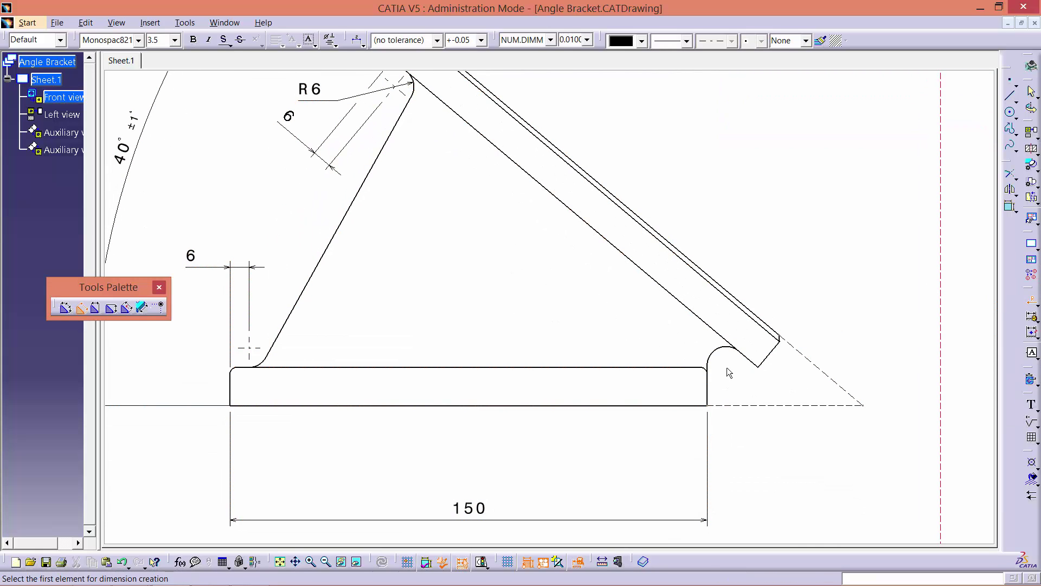
pyautogui.click(727, 371)
pyautogui.click(596, 464)
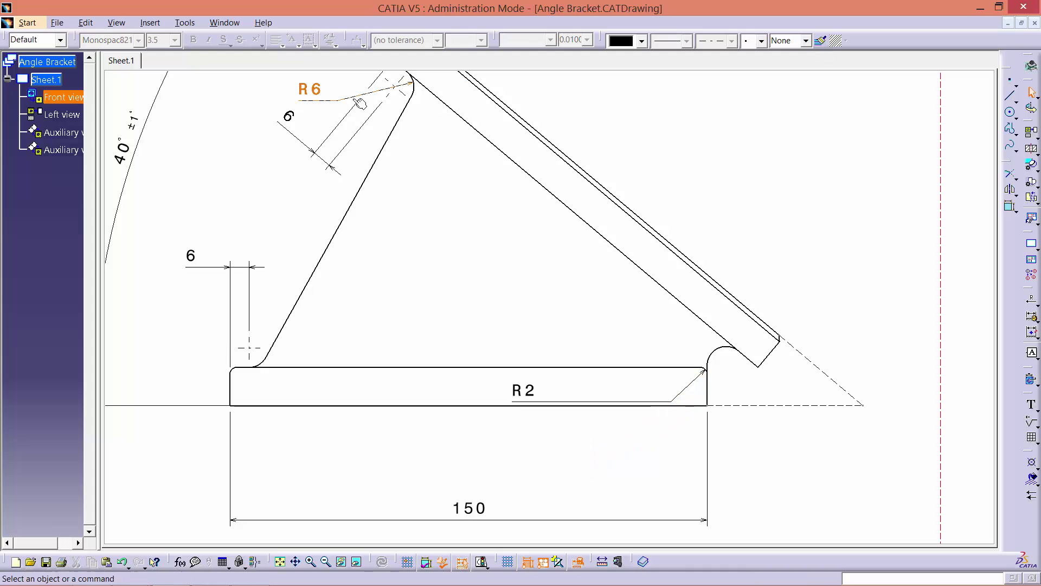
# - Move the corner radius dimension below the base plate and insert the text TYP. after its value
pyautogui.click(580, 402)
pyautogui.moveTo(581, 402); pyautogui.dragTo(583, 452)
pyautogui.click(488, 456)
pyautogui.write('TYP.')
pyautogui.press('Return')
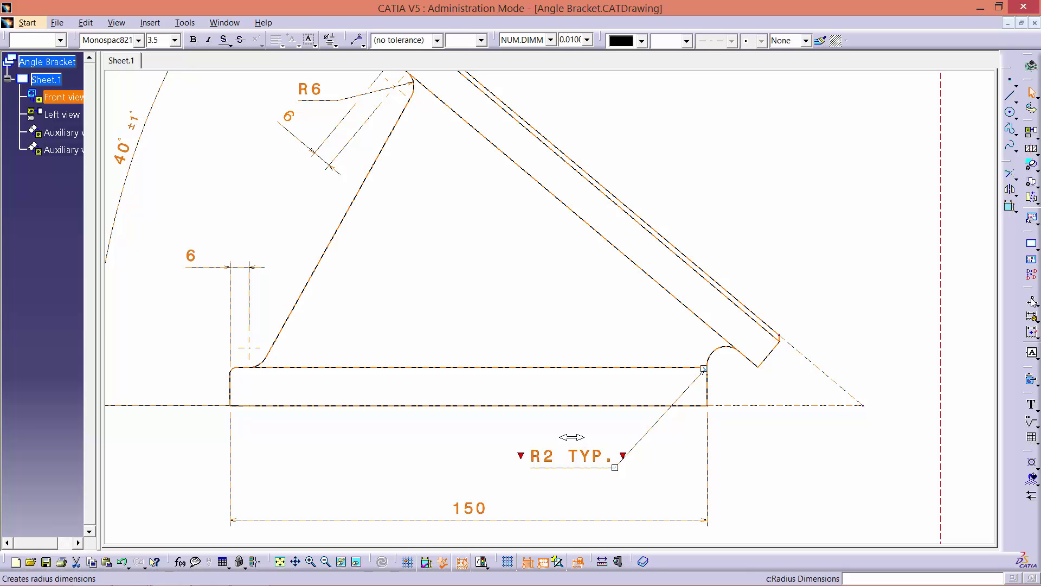
# - Dimension the radius of the fillet joining the base plate to the inclined plate's lower end
pyautogui.press('Return')
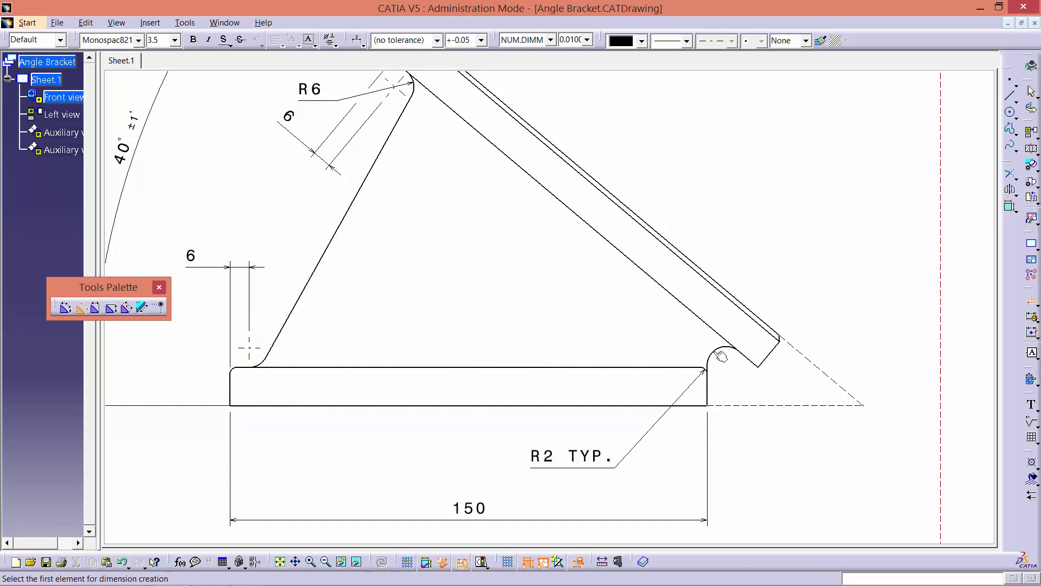
pyautogui.click(723, 356)
pyautogui.click(782, 380)
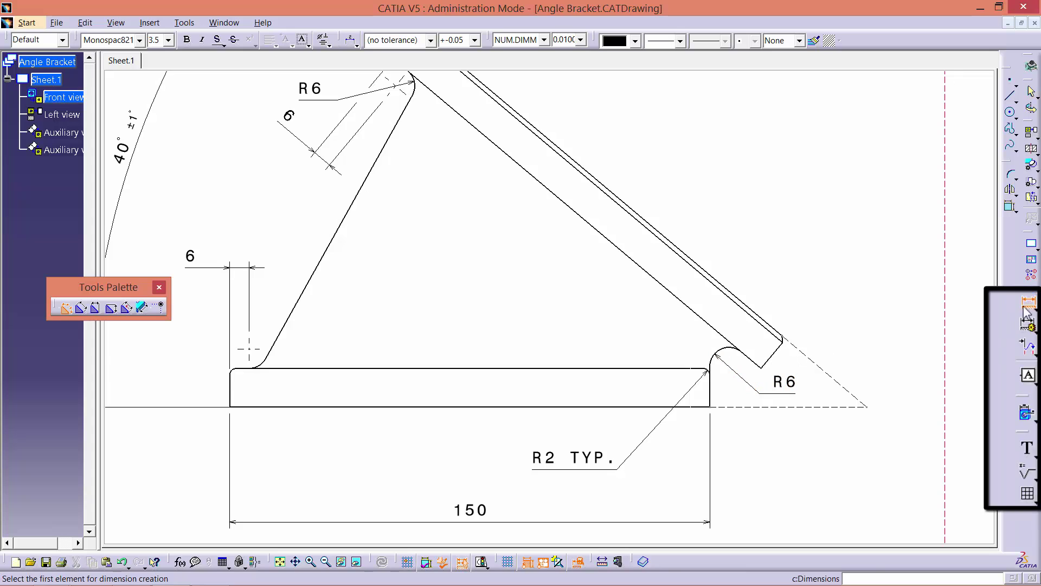
# - Dimension the two dashed extension lines from the base plate's and inclined plate's ends to their intersection, placing both dimensions outside the part
pyautogui.click(802, 407)
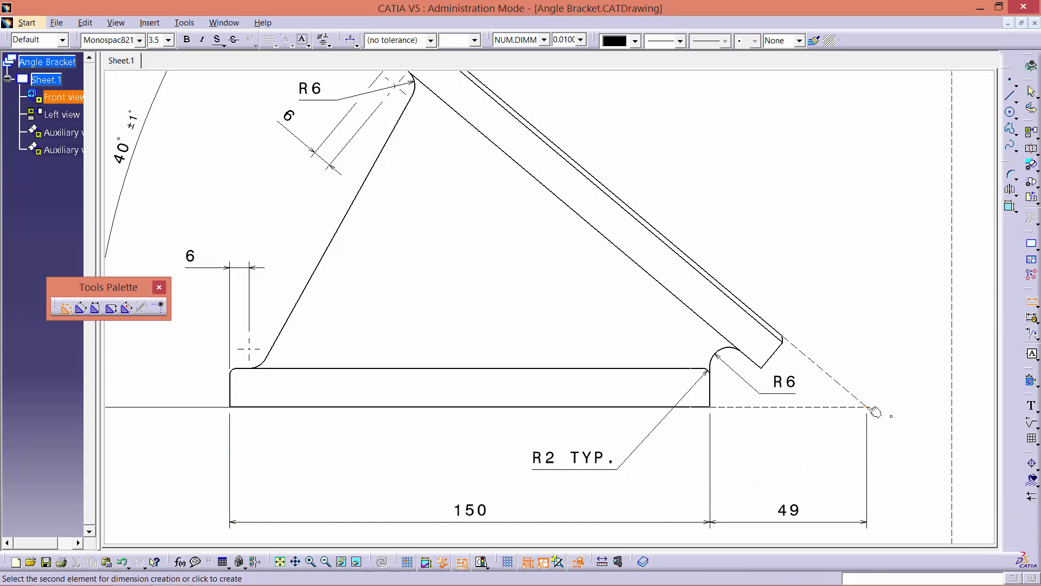
pyautogui.click(775, 352)
pyautogui.click(918, 324)
pyautogui.moveTo(922, 320); pyautogui.dragTo(926, 363, button='middle')
pyautogui.moveTo(894, 400); pyautogui.dragTo(901, 428, button='middle')
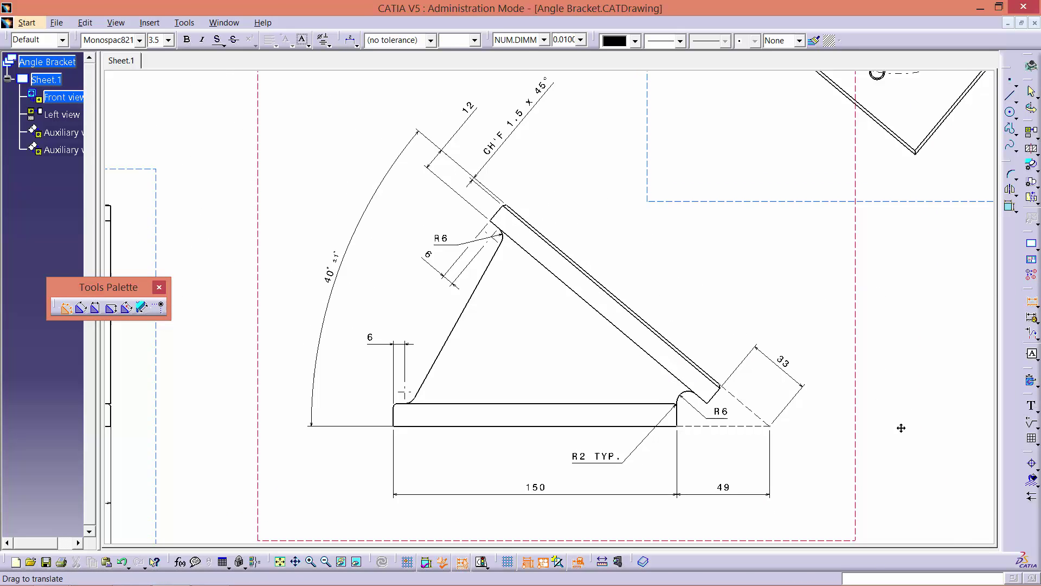